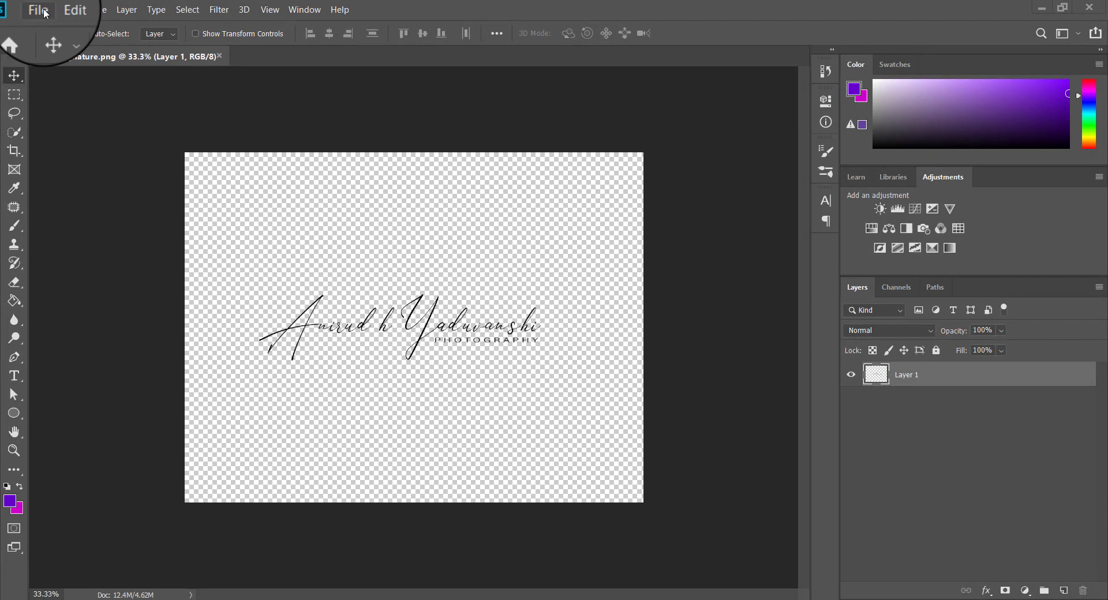
- Open the New Document dialog, preset to 1316 × 1600 px at 300 ppi
{"action": "left_click", "coordinate": [38, 10]}
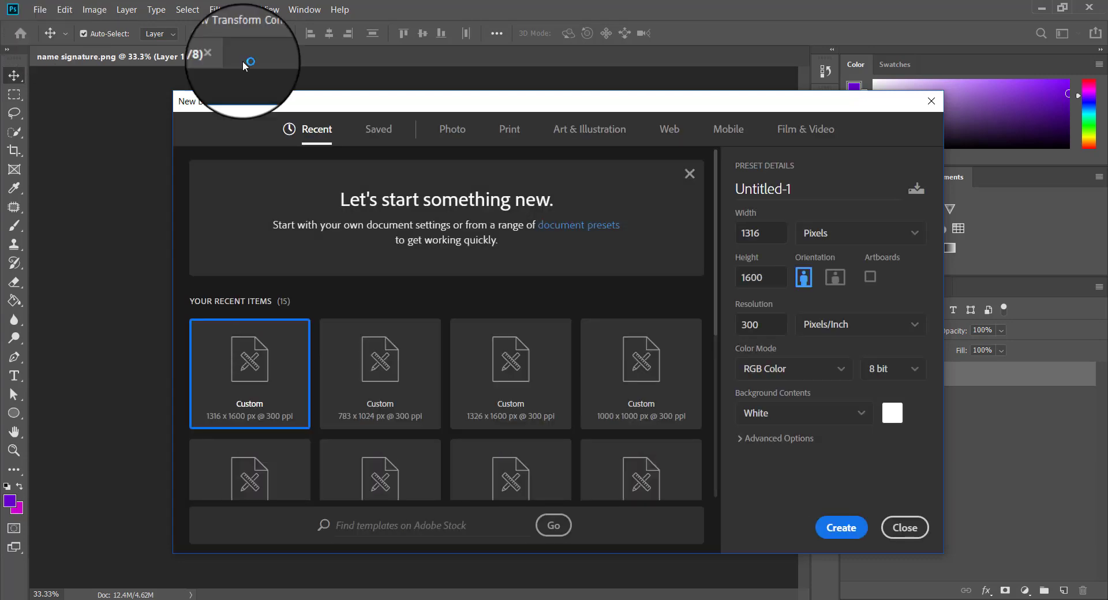
- Create a white 1316 × 1600 px portrait document at 300 ppi
{"action": "left_click", "coordinate": [763, 230]}
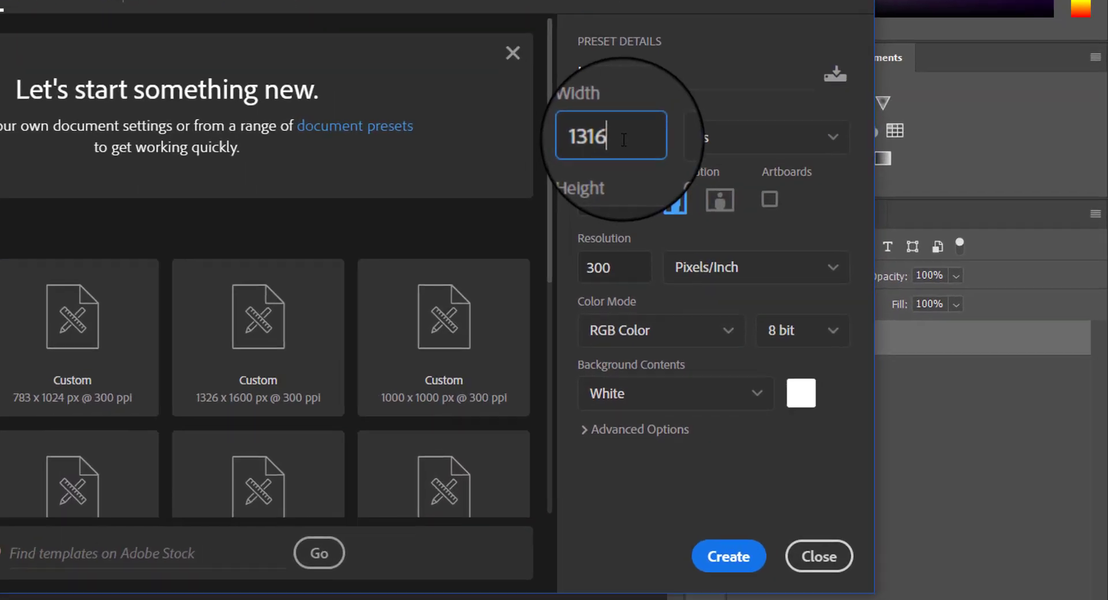
{"action": "double_click", "coordinate": [624, 140]}
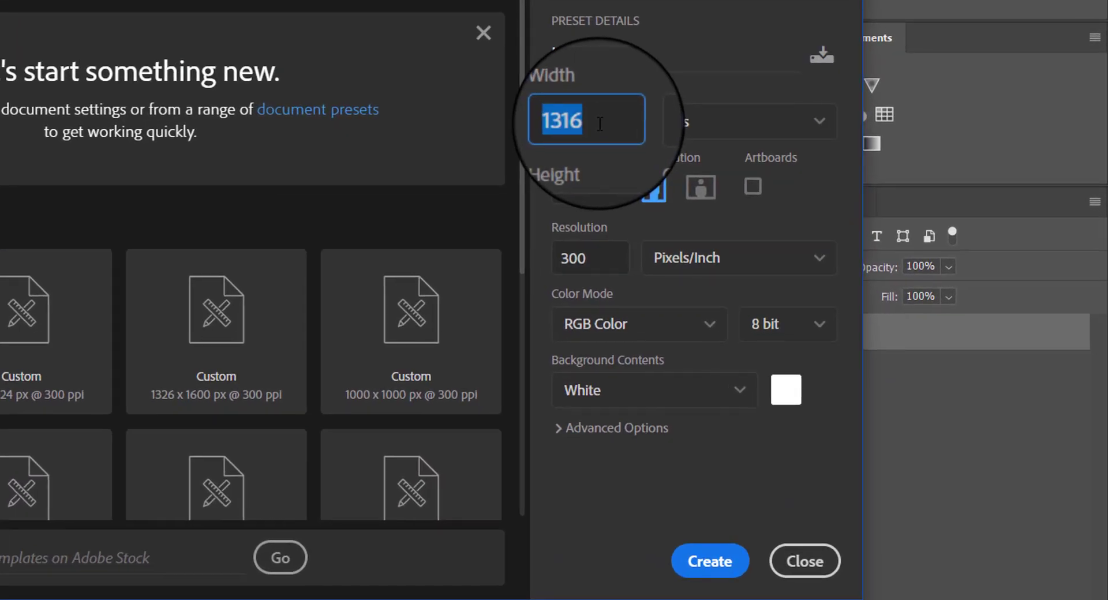
{"action": "type", "text": "1316"}
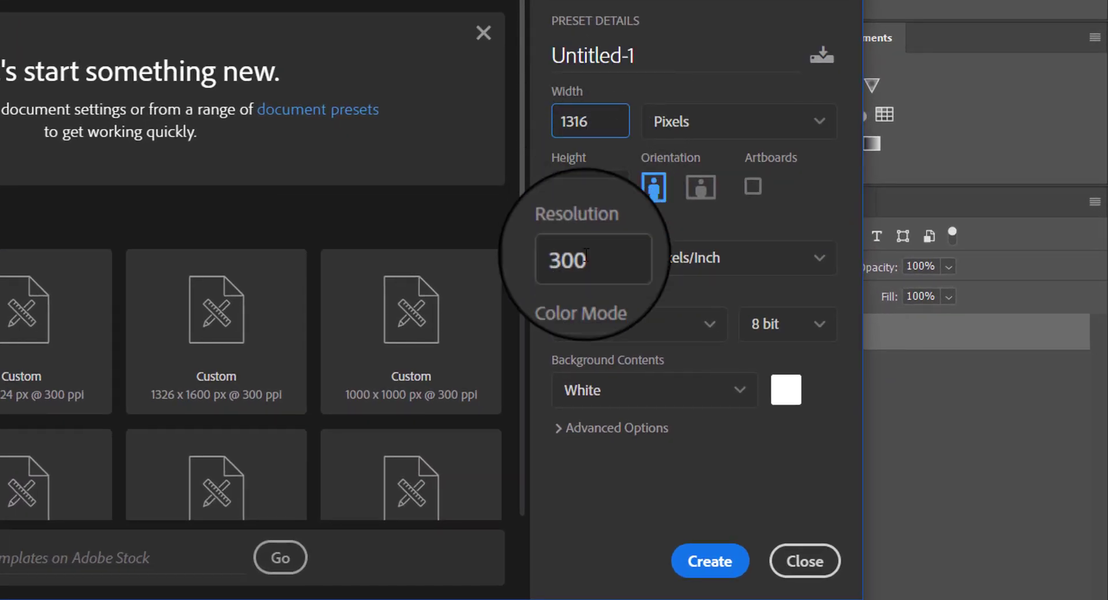
{"action": "left_click", "coordinate": [710, 563]}
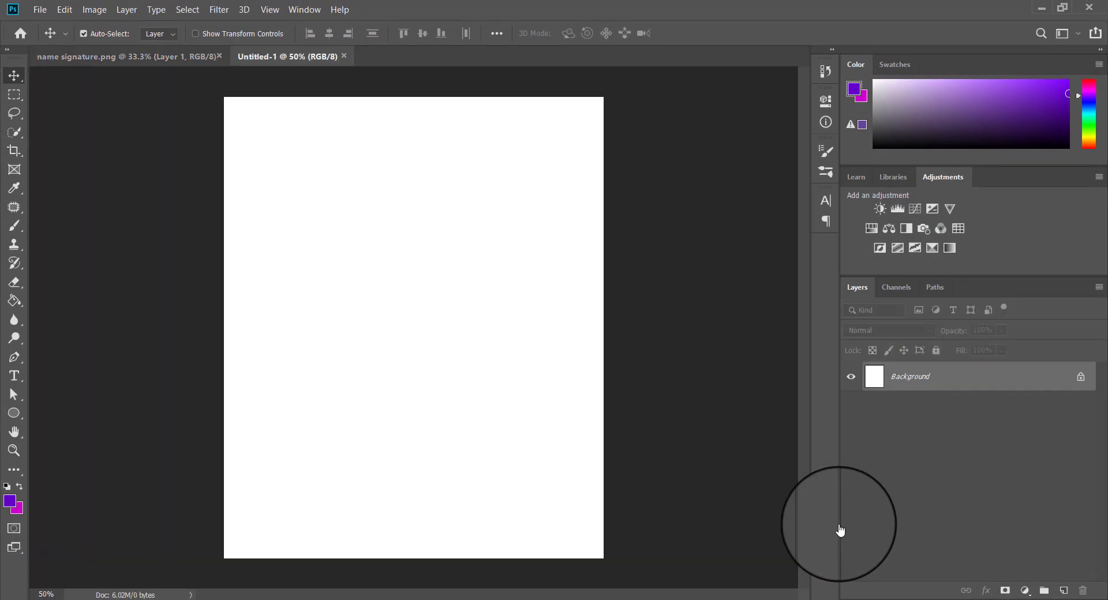
- Add a Gradient Fill layer using the Violet, Orange preset
{"action": "left_click", "coordinate": [1025, 590]}
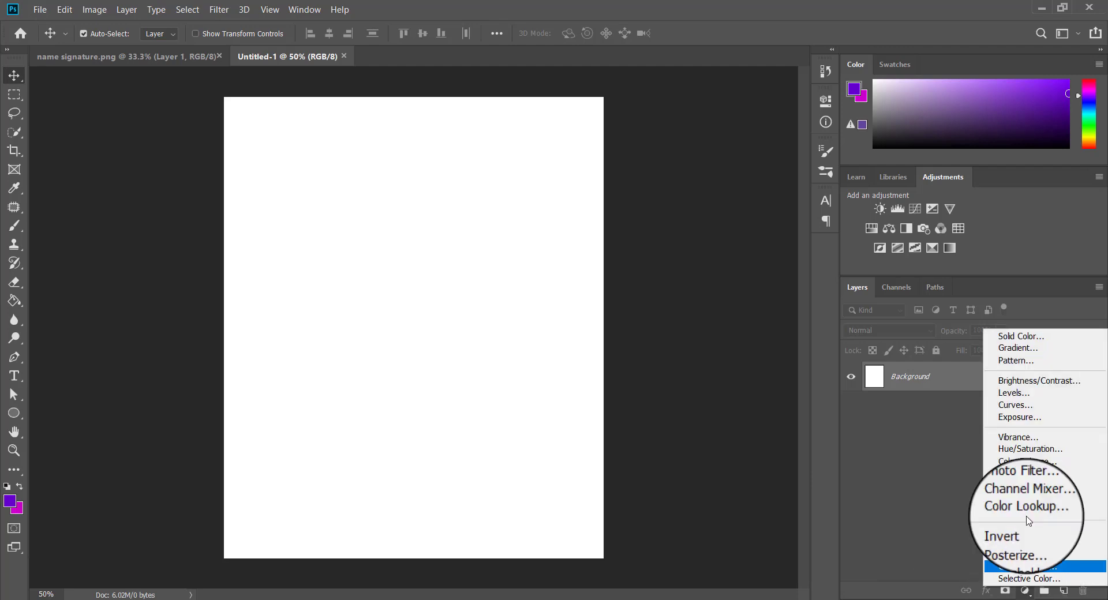
{"action": "left_click", "coordinate": [1023, 349]}
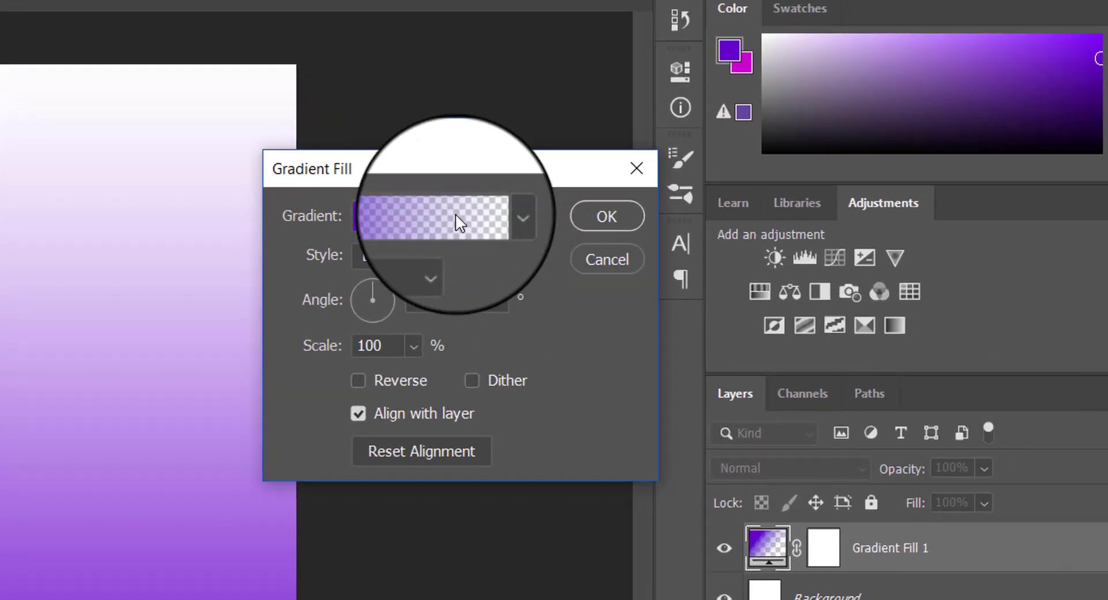
{"action": "left_click", "coordinate": [455, 217]}
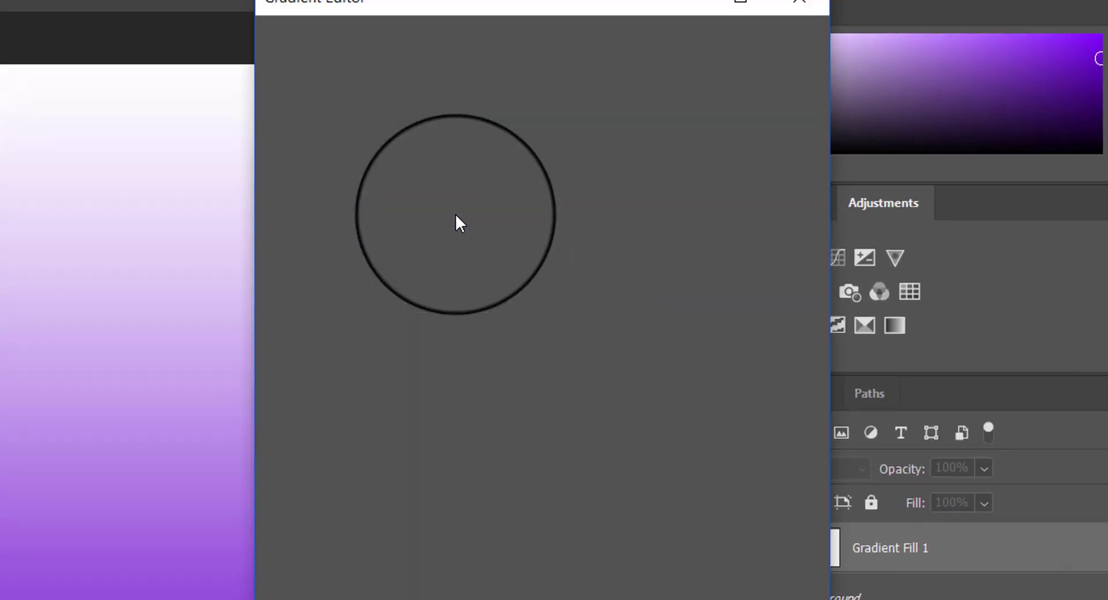
{"action": "left_click", "coordinate": [462, 80]}
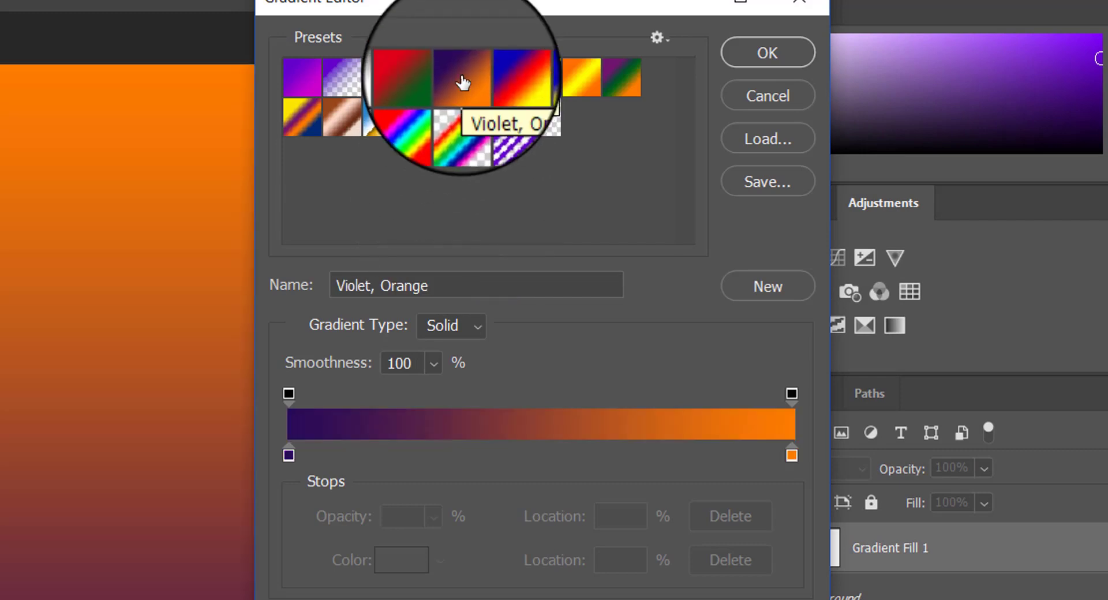
{"action": "left_click", "coordinate": [791, 52]}
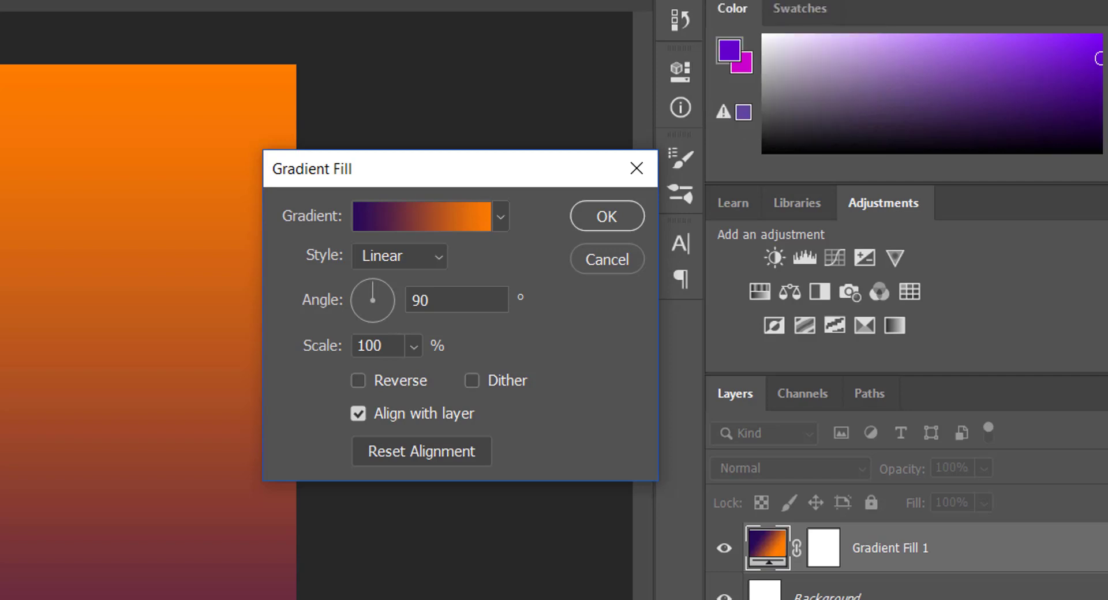
- Make the gradient radial and reversed at 367% scale, then add an empty layer above
{"action": "left_click", "coordinate": [431, 254]}
{"action": "left_click", "coordinate": [408, 298]}
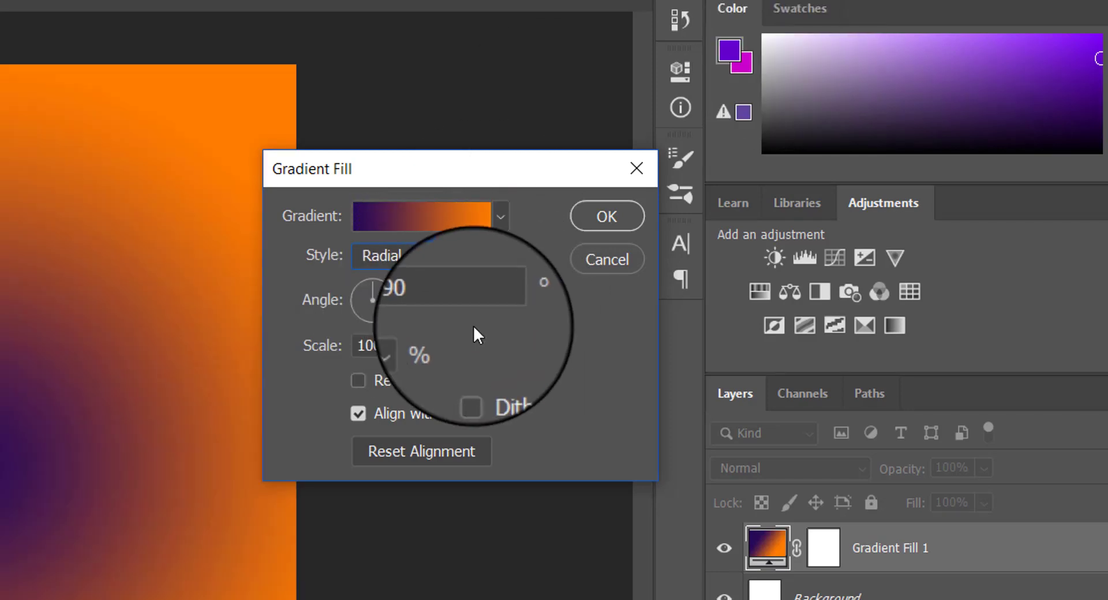
{"action": "left_click", "coordinate": [379, 381]}
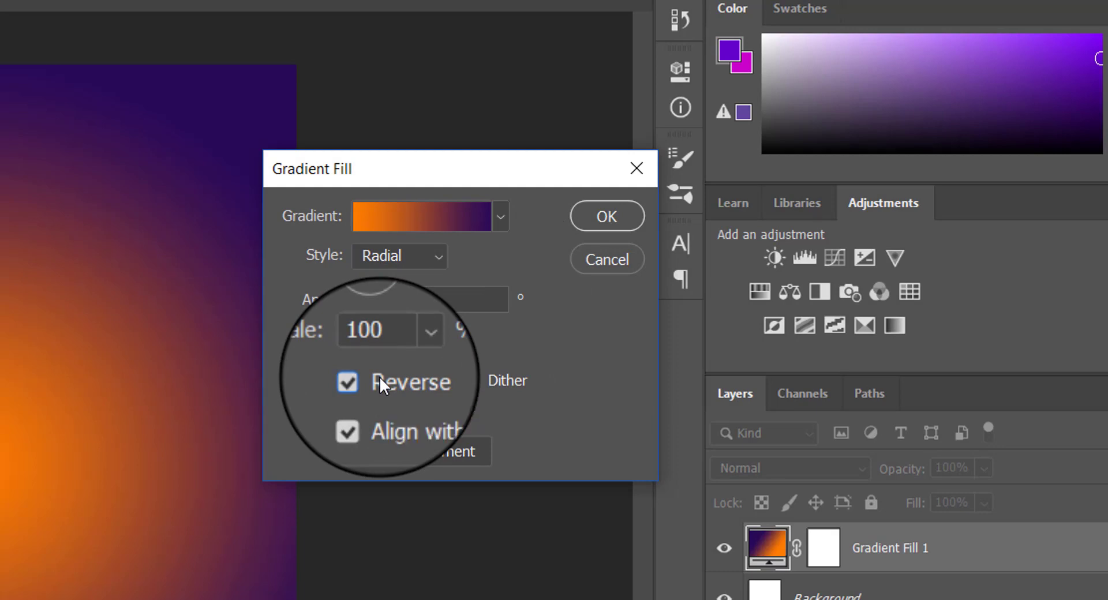
{"action": "double_click", "coordinate": [376, 346]}
{"action": "type", "text": "367"}
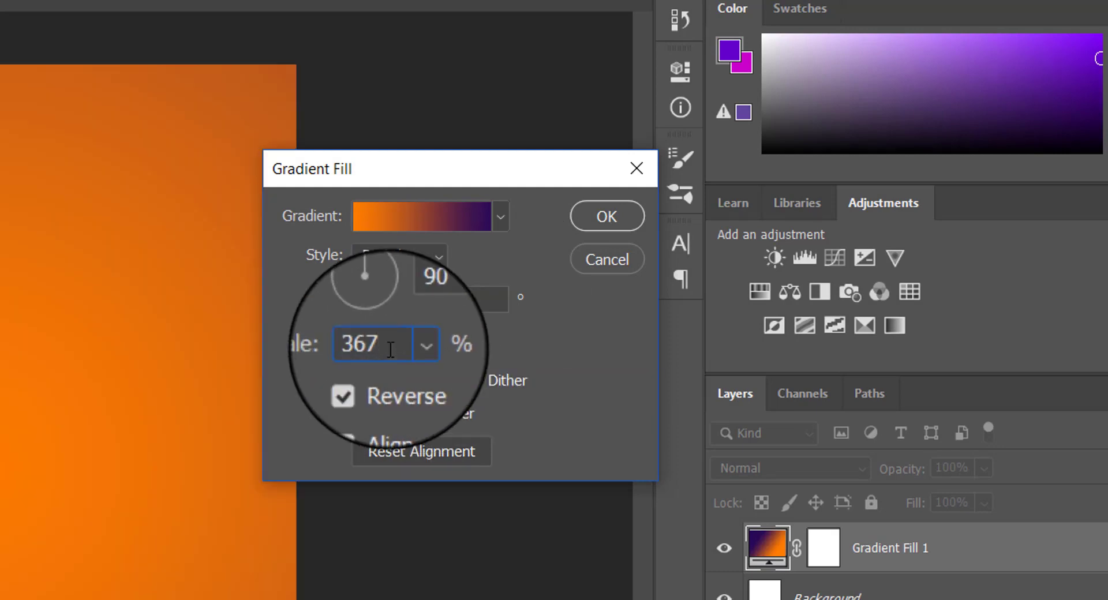
{"action": "left_click", "coordinate": [606, 216]}
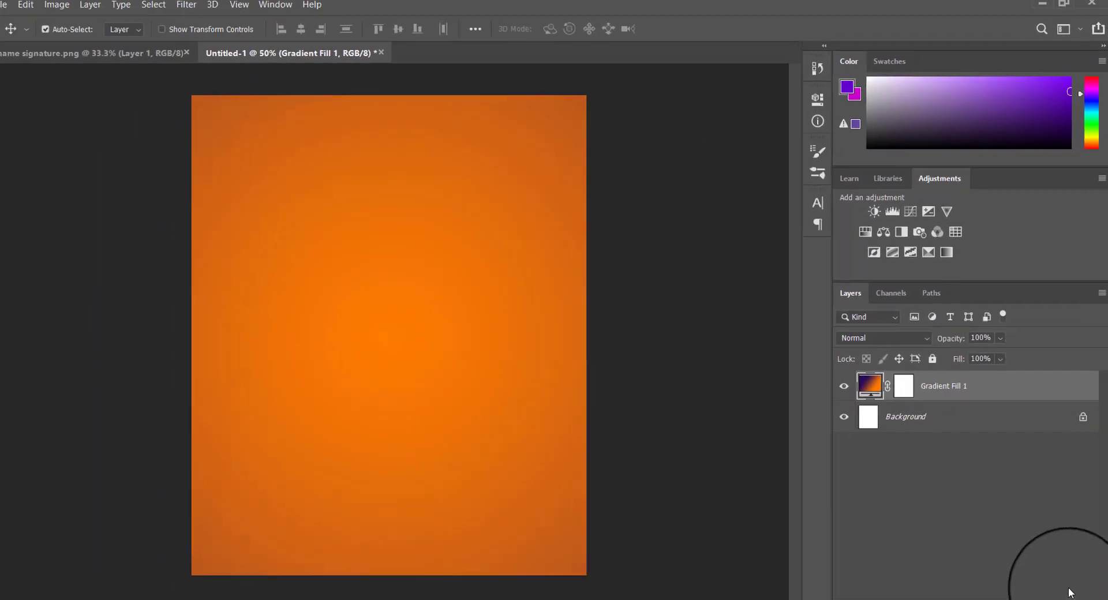
{"action": "left_click", "coordinate": [1069, 592]}
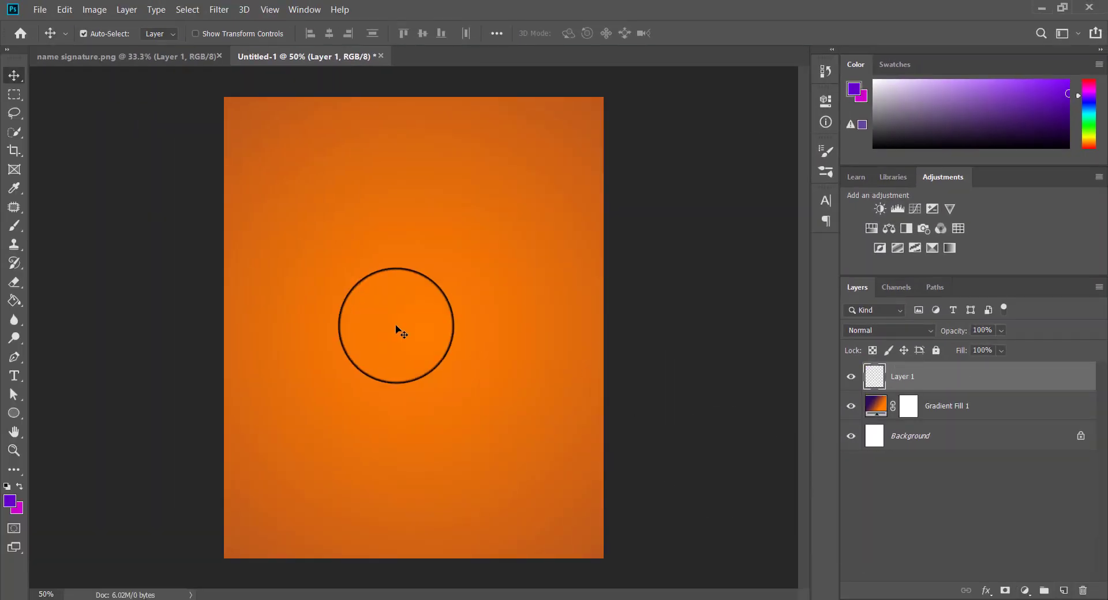
- Paint a single soft white brush dot on the new layer
{"action": "left_click", "coordinate": [12, 227]}
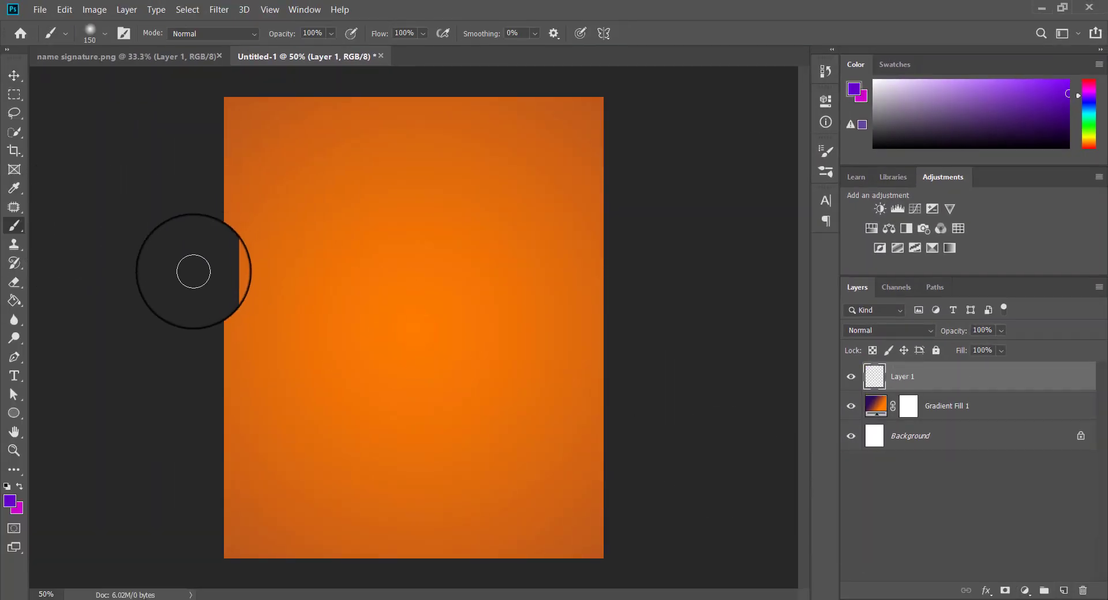
{"action": "left_click", "coordinate": [7, 487]}
{"action": "left_click", "coordinate": [20, 486]}
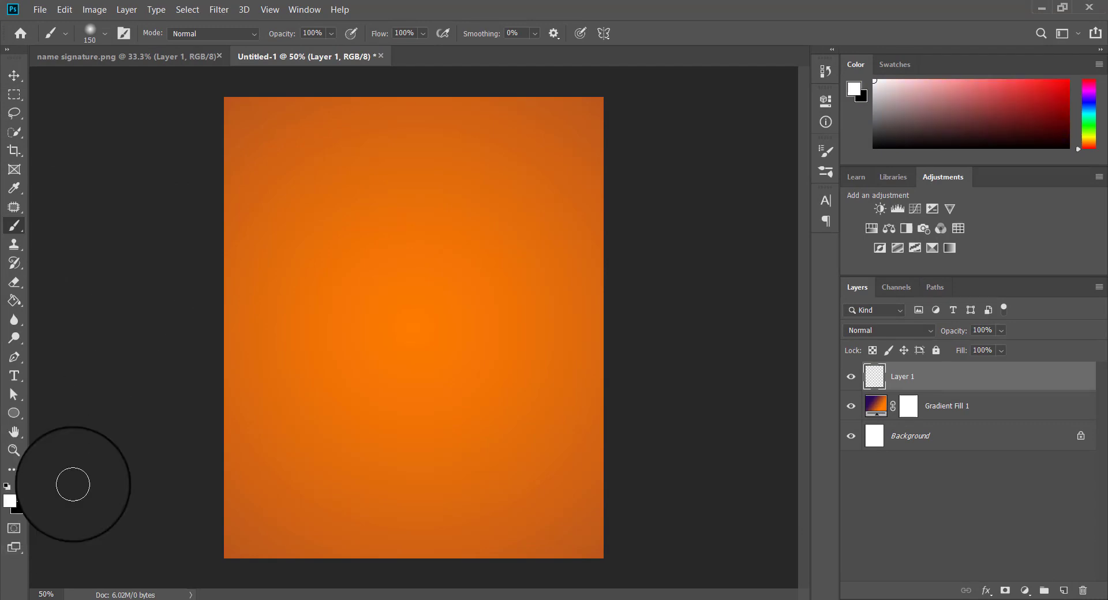
{"action": "left_click", "coordinate": [386, 294]}
- Enlarge the white dot to about 562% and centre it as a glow
{"action": "key", "text": "ctrl+t"}
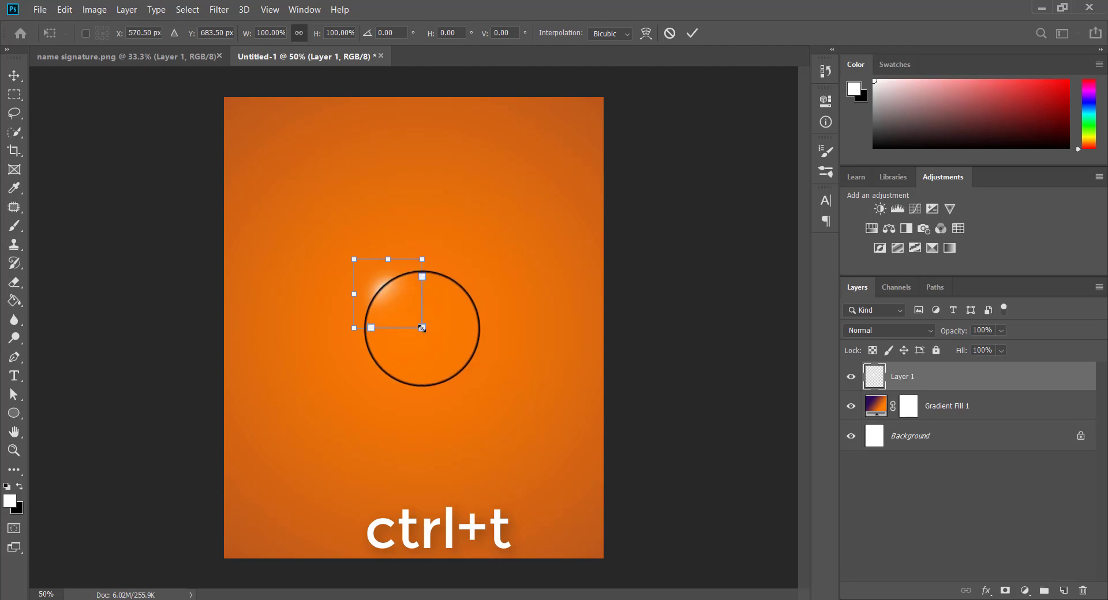
{"action": "mouse_move", "coordinate": [423, 329]}
{"action": "left_mouse_down"}
{"action": "mouse_move", "coordinate": [522, 427]}
{"action": "mouse_move", "coordinate": [391, 331]}
{"action": "mouse_move", "coordinate": [581, 477]}
{"action": "mouse_move", "coordinate": [623, 545]}
{"action": "left_mouse_up"}
{"action": "left_click_drag", "start_coordinate": [473, 452], "coordinate": [461, 427]}
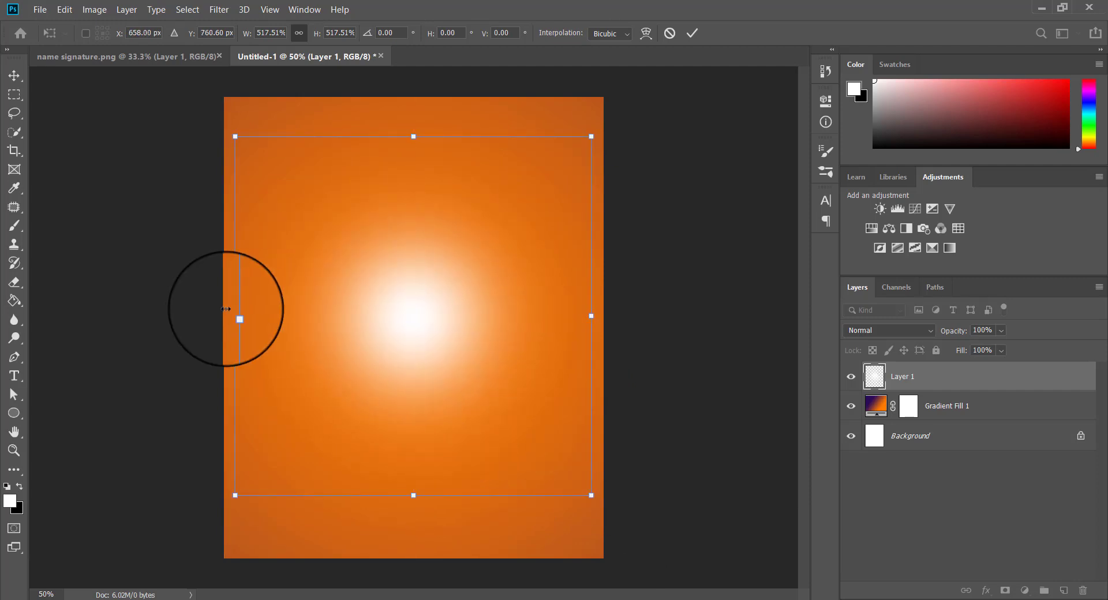
{"action": "left_click_drag", "start_coordinate": [235, 315], "coordinate": [204, 315]}
{"action": "mouse_move", "coordinate": [433, 344]}
{"action": "left_mouse_down"}
{"action": "mouse_move", "coordinate": [459, 347]}
{"action": "mouse_move", "coordinate": [436, 345]}
{"action": "left_mouse_up"}
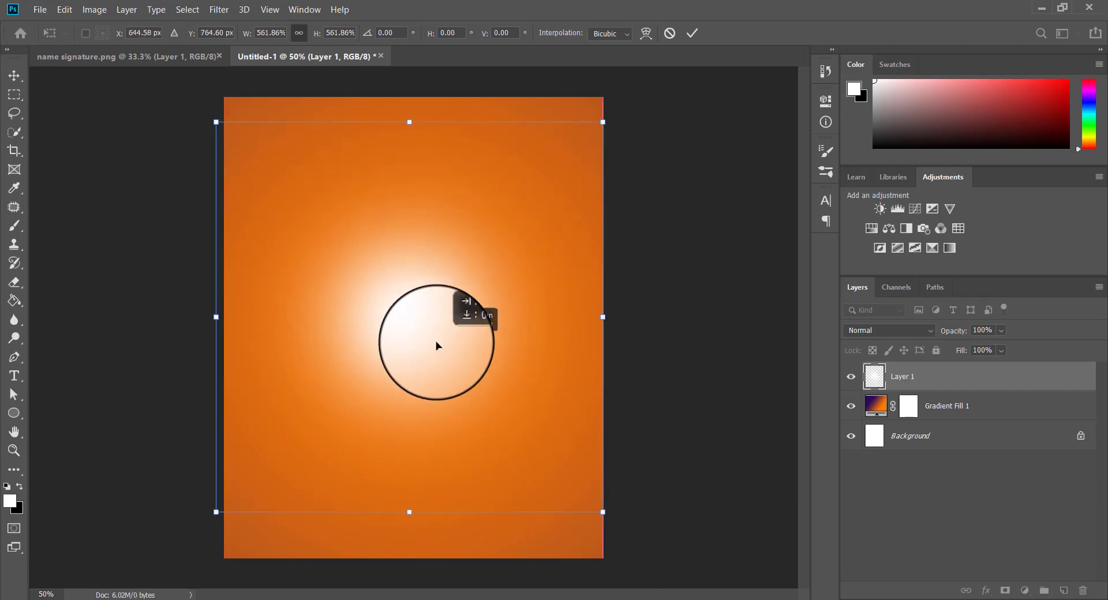
{"action": "left_click", "coordinate": [692, 33]}
{"action": "key", "text": "b"}
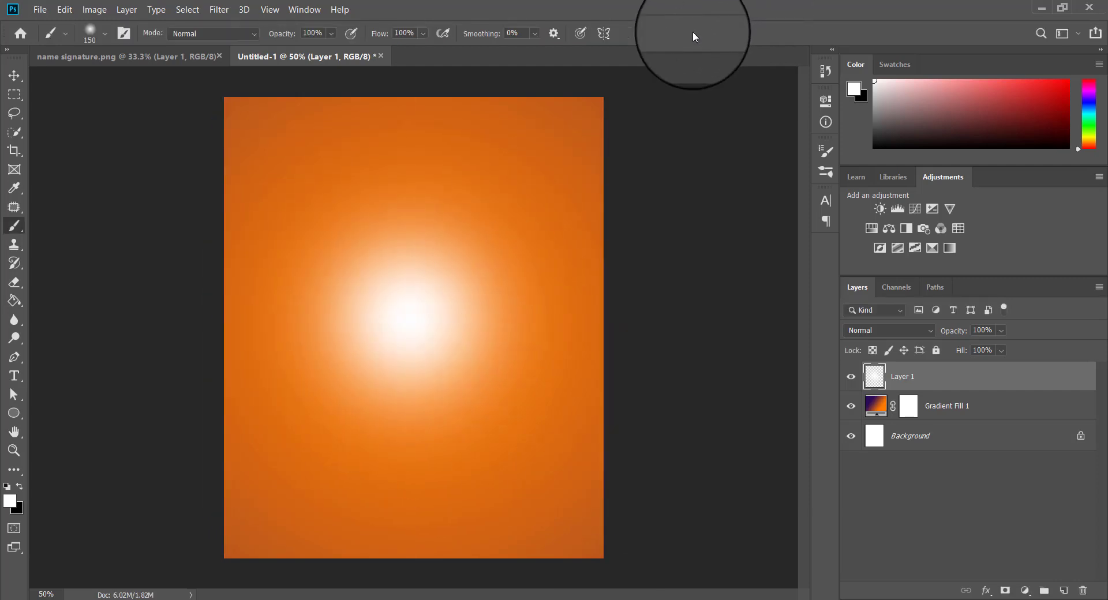
- Place the diagonal brush-stroke image from the Dp Editing All Png folder
{"action": "left_click", "coordinate": [40, 9]}
{"action": "left_click", "coordinate": [100, 268]}
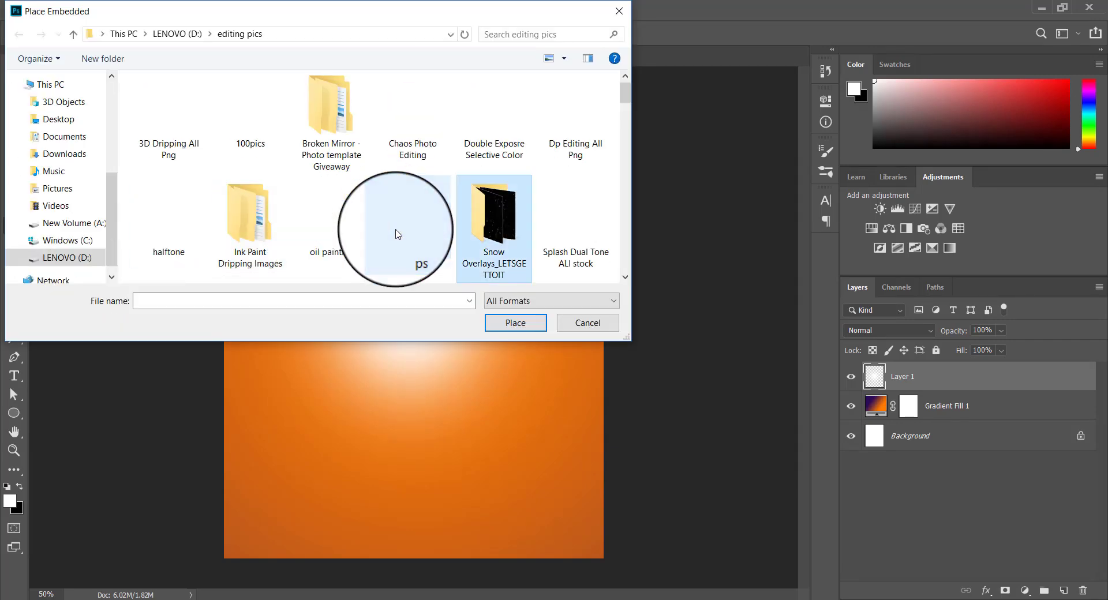
{"action": "left_click", "coordinate": [515, 322]}
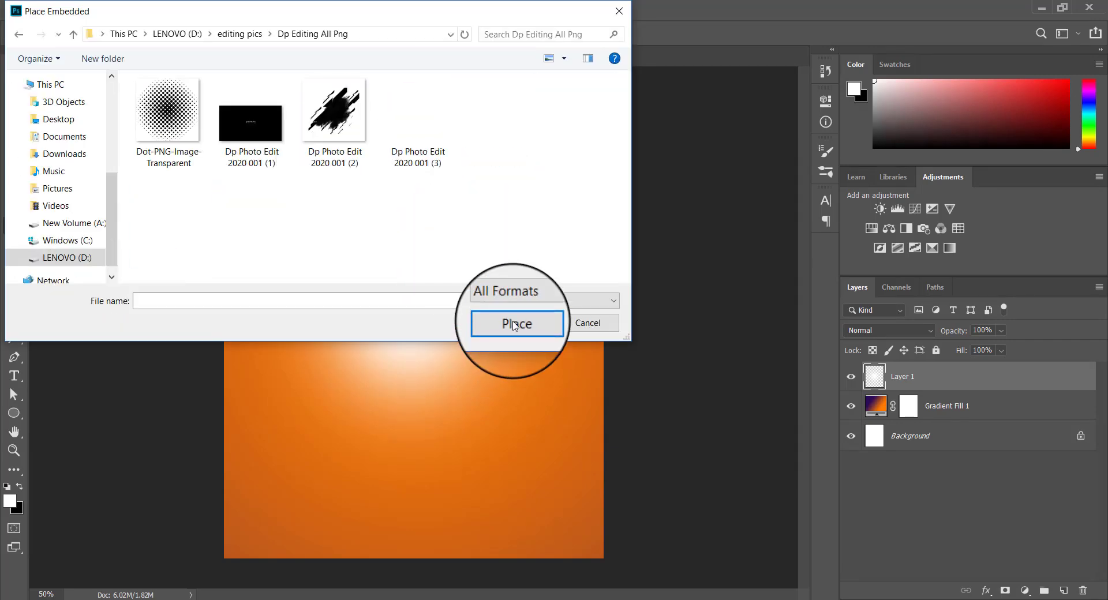
{"action": "left_click", "coordinate": [317, 121]}
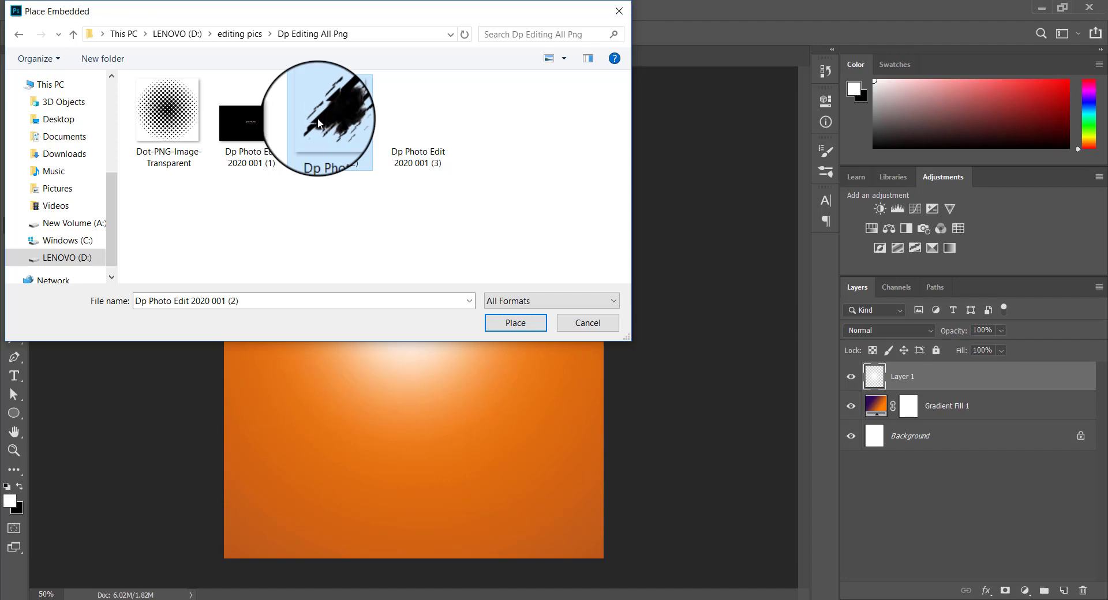
{"action": "left_click", "coordinate": [507, 326]}
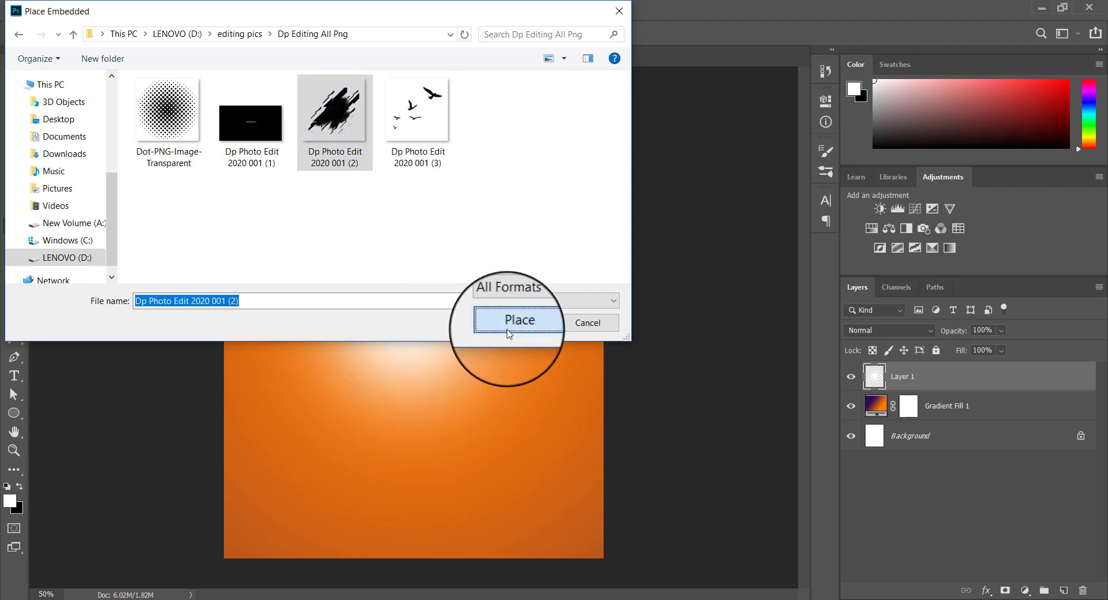
{"action": "left_click", "coordinate": [508, 326]}
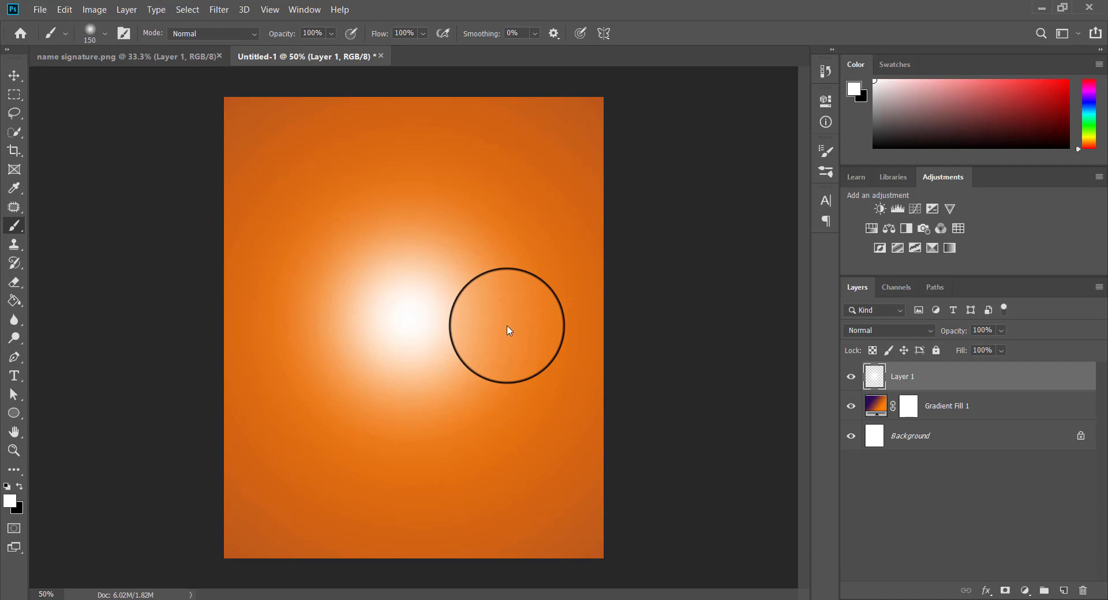
- Scale the brush-stroke shape to about 40%, centre it, and rasterize its layer
{"action": "key", "text": "ctrl+t"}
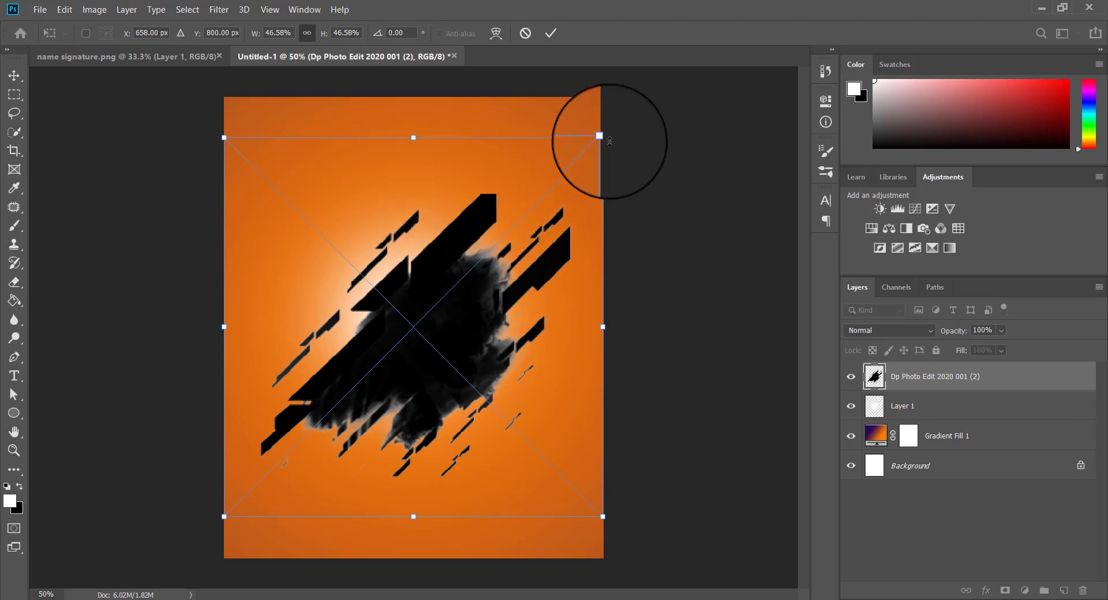
{"action": "left_click_drag", "start_coordinate": [602, 138], "coordinate": [553, 187]}
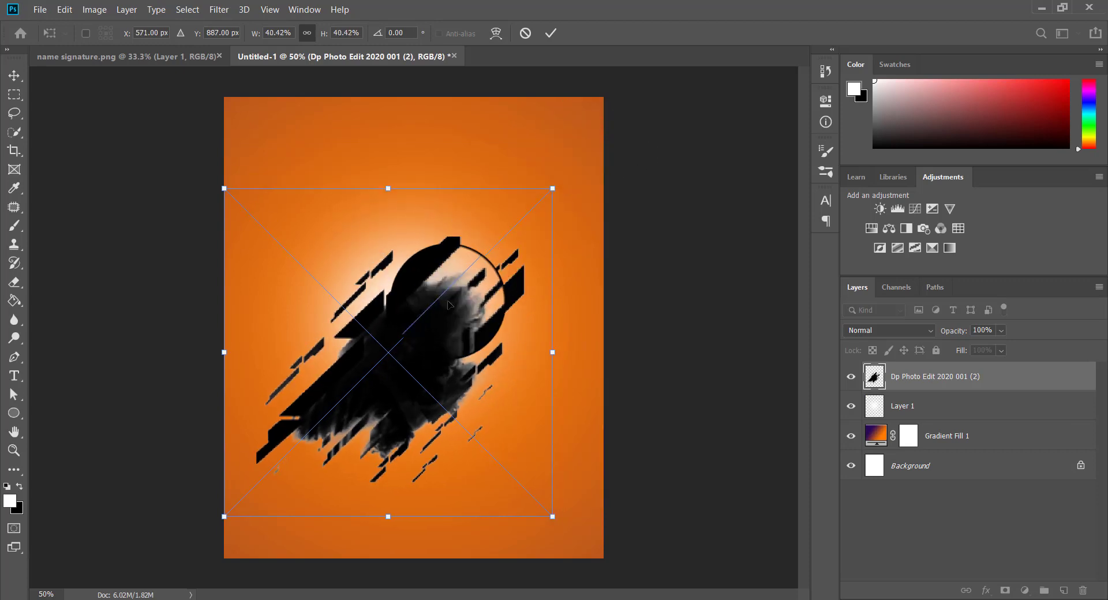
{"action": "left_click_drag", "start_coordinate": [431, 317], "coordinate": [446, 284]}
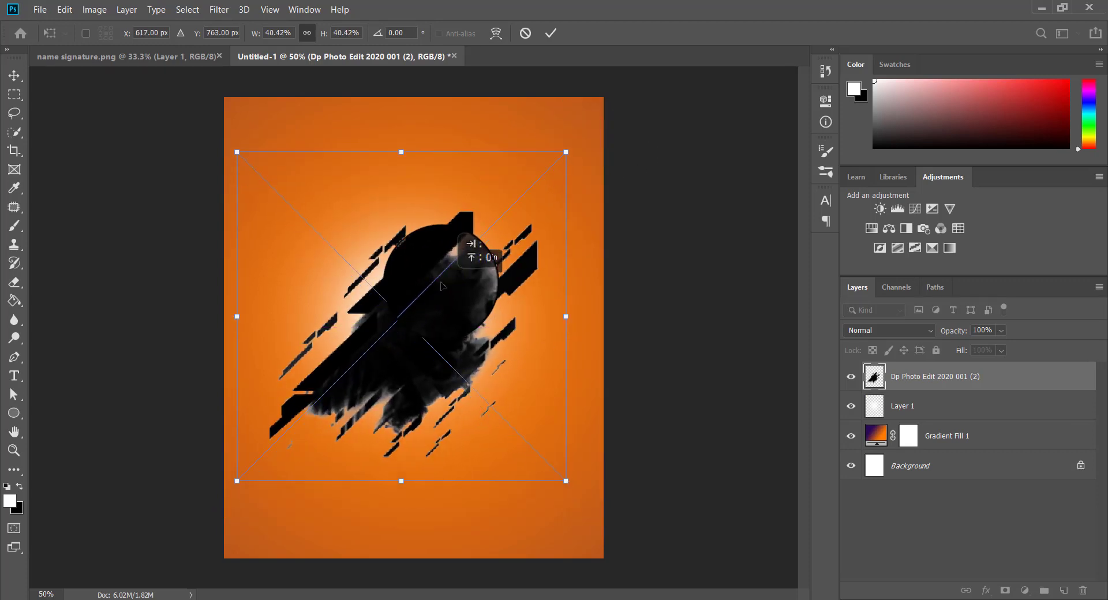
{"action": "left_click", "coordinate": [550, 33]}
{"action": "key", "text": "b"}
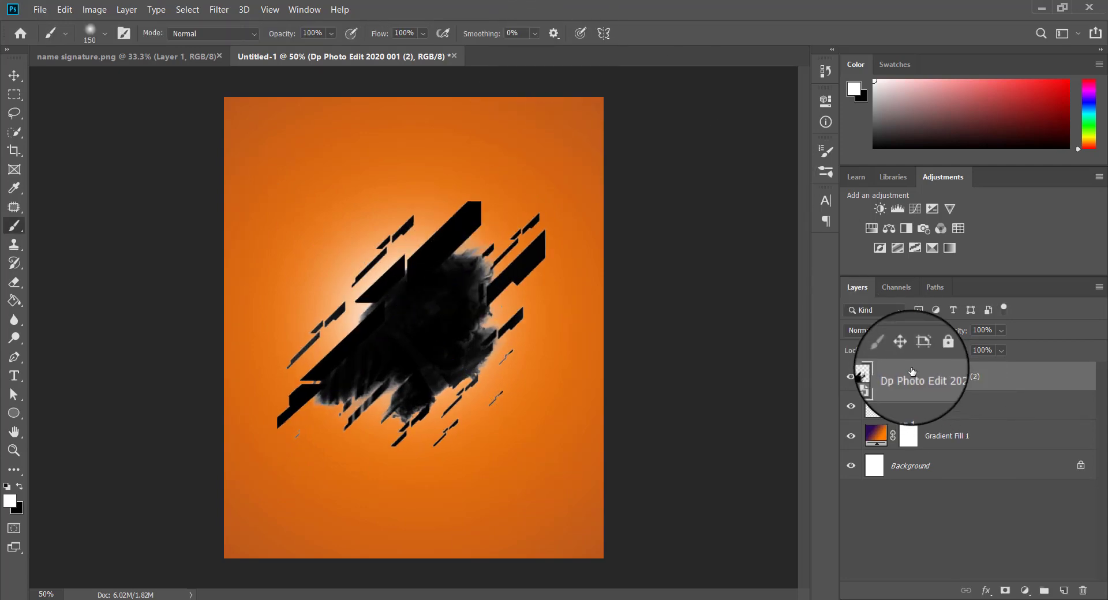
{"action": "right_click", "coordinate": [911, 379]}
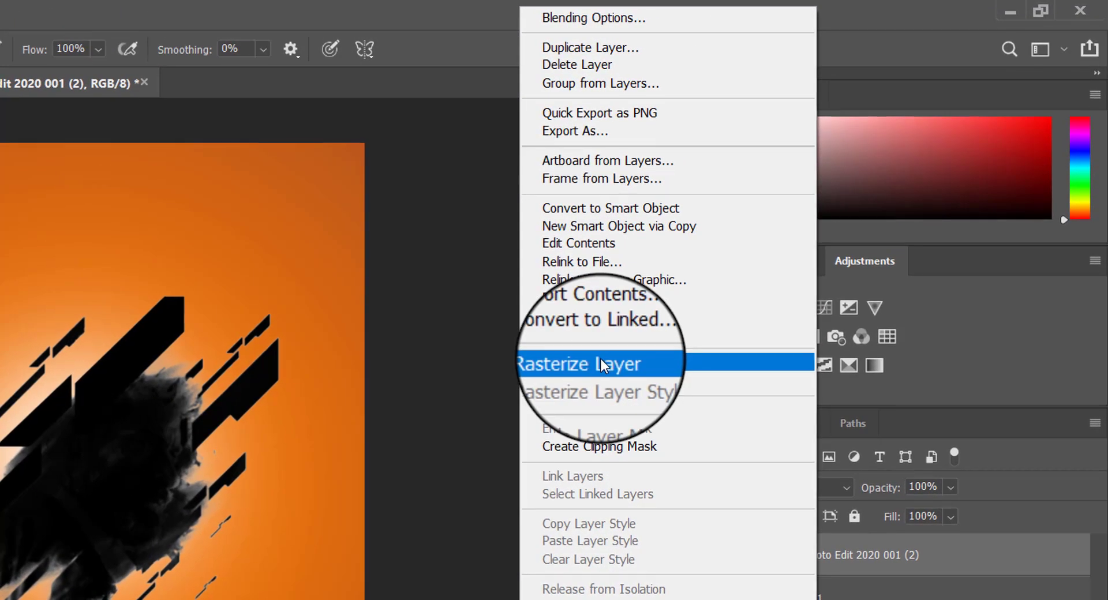
{"action": "left_click", "coordinate": [706, 291]}
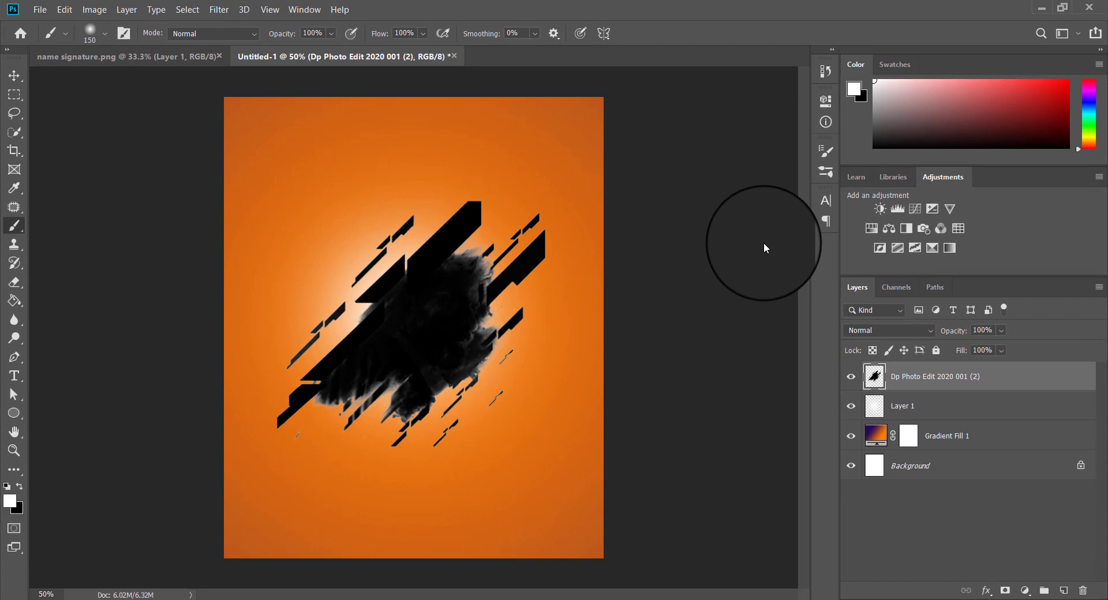
- Place the LRM_EXPORT motorbike photo from editing pics > 100pics above the brush shape
{"action": "left_click", "coordinate": [40, 9]}
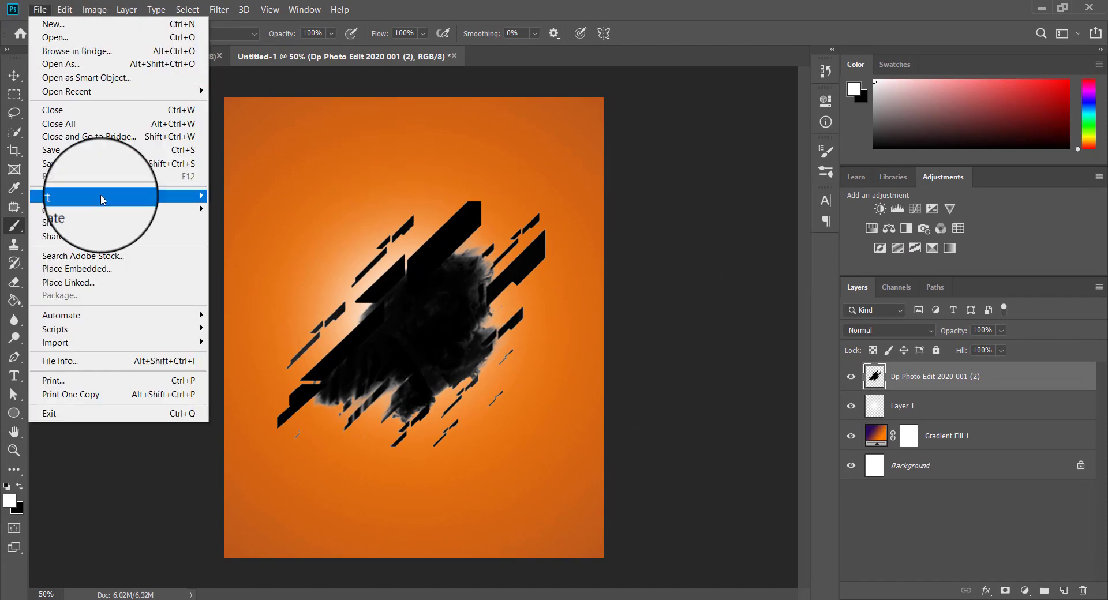
{"action": "left_click", "coordinate": [87, 269]}
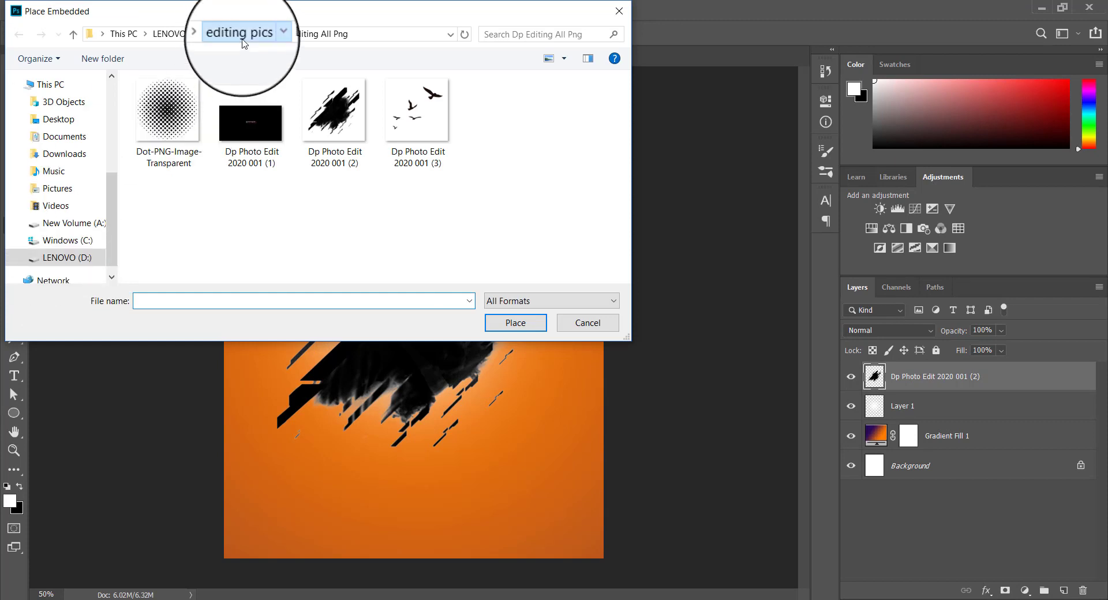
{"action": "left_click", "coordinate": [240, 33]}
{"action": "double_click", "coordinate": [263, 115]}
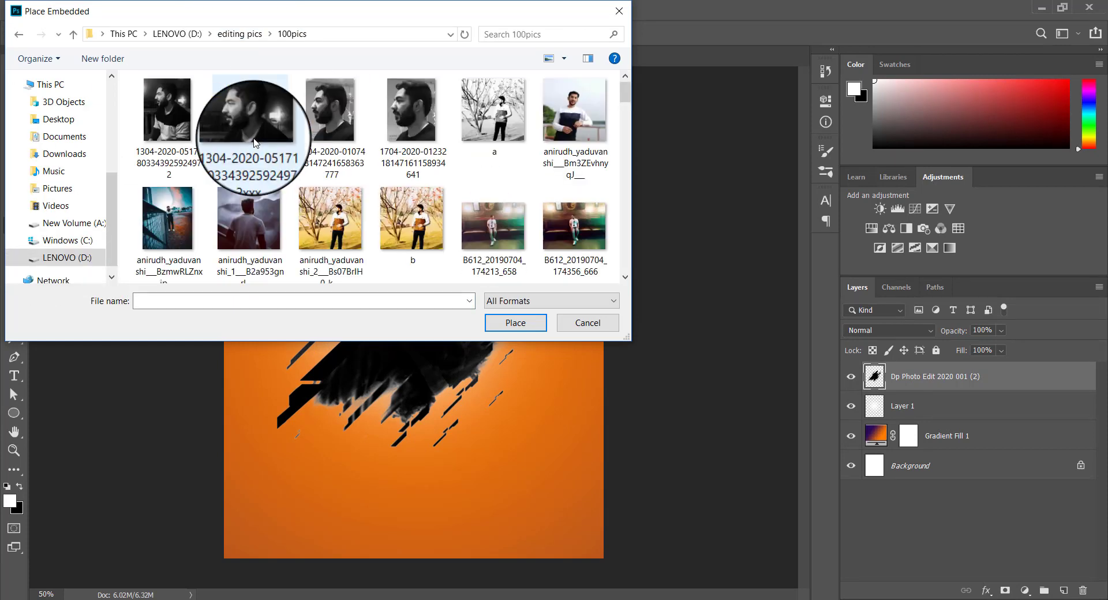
{"action": "left_click", "coordinate": [392, 208]}
{"action": "key", "text": "Down"}
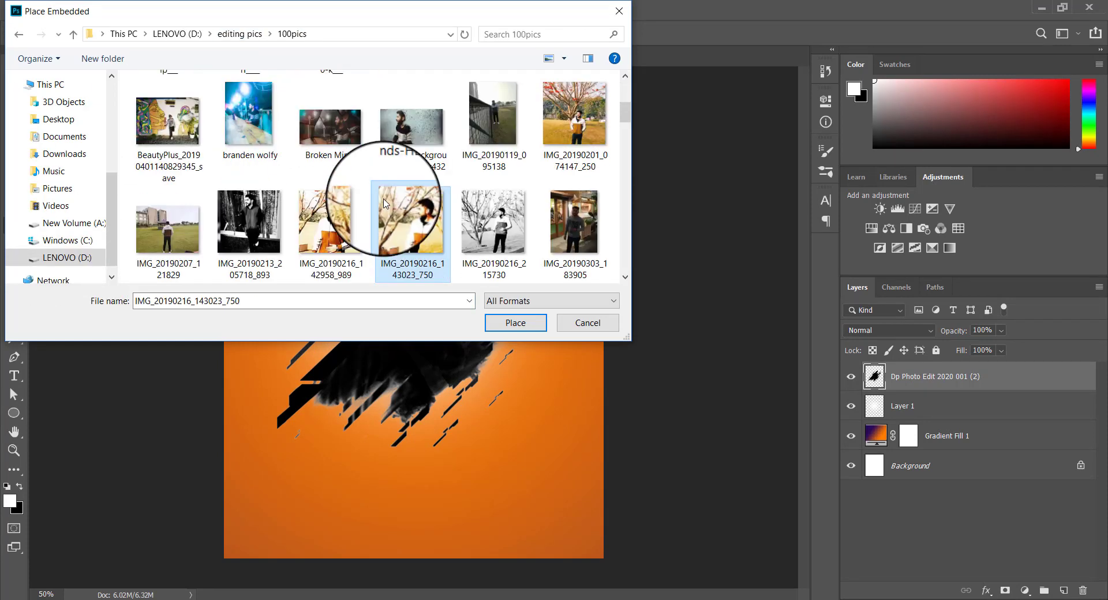
{"action": "key", "text": "Down"}
{"action": "key", "text": "Down"}
{"action": "key", "text": "Down"}
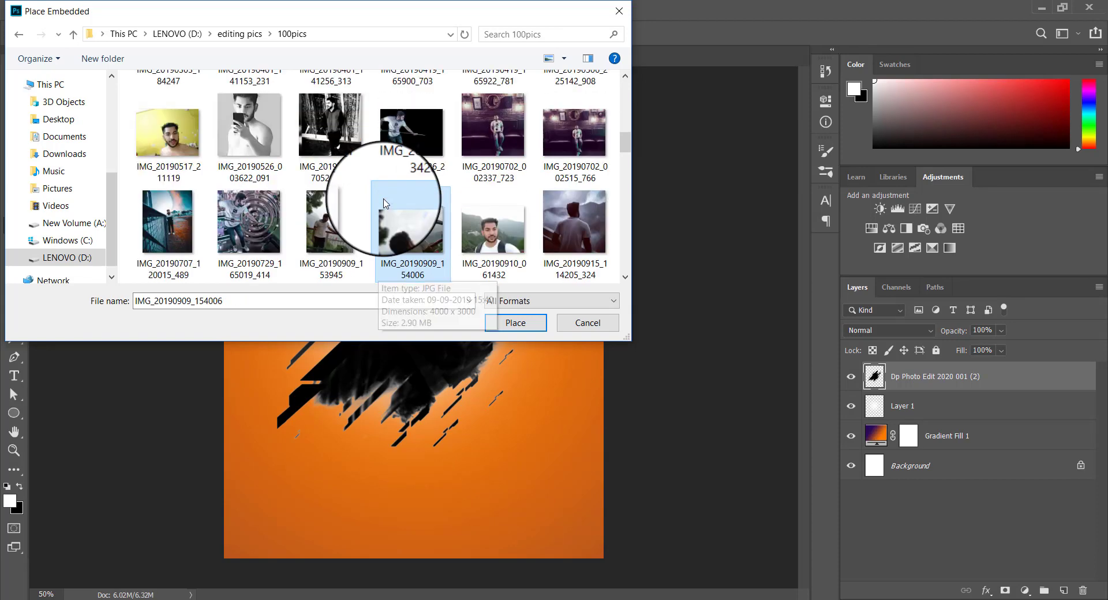
{"action": "key", "text": "Down"}
{"action": "key", "text": "Down"}
{"action": "key", "text": "Down"}
{"action": "key", "text": "Down"}
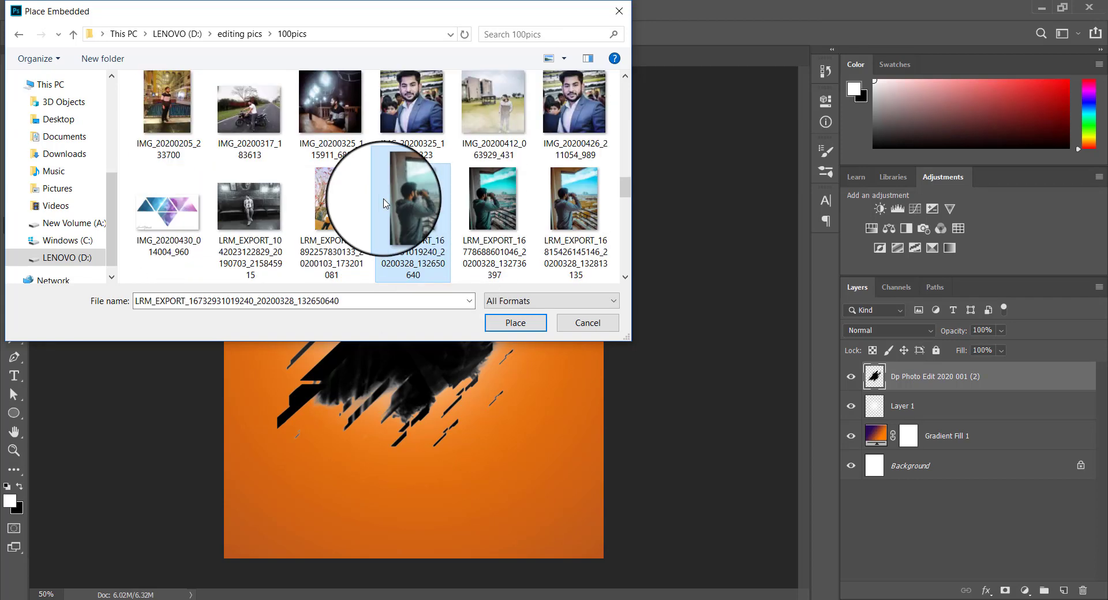
{"action": "key", "text": "Down"}
{"action": "key", "text": "Down"}
{"action": "key", "text": "Return"}
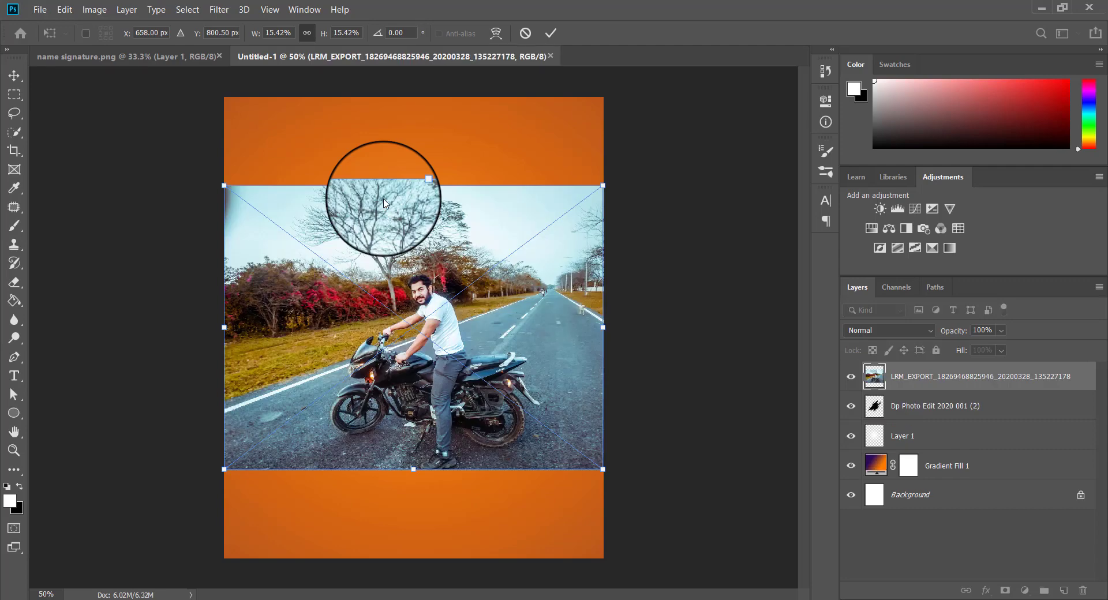
{"action": "left_click", "coordinate": [551, 32]}
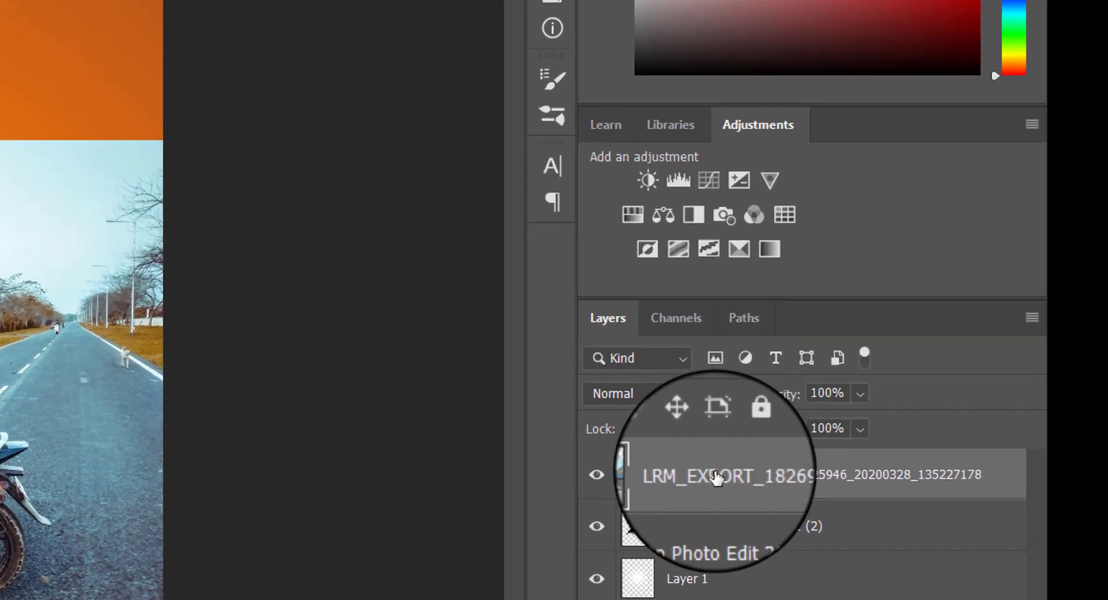
{"action": "right_click", "coordinate": [715, 478]}
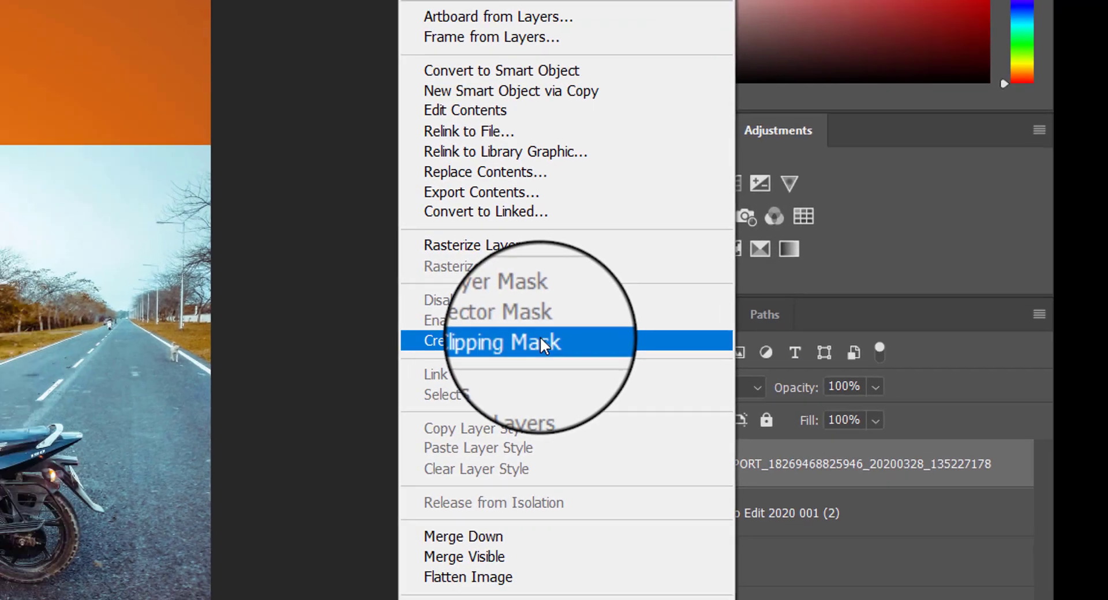
- Clip the motorbike photo into the brush-shape layer below
{"action": "left_click", "coordinate": [393, 356]}
{"action": "left_click_drag", "start_coordinate": [459, 318], "coordinate": [446, 319]}
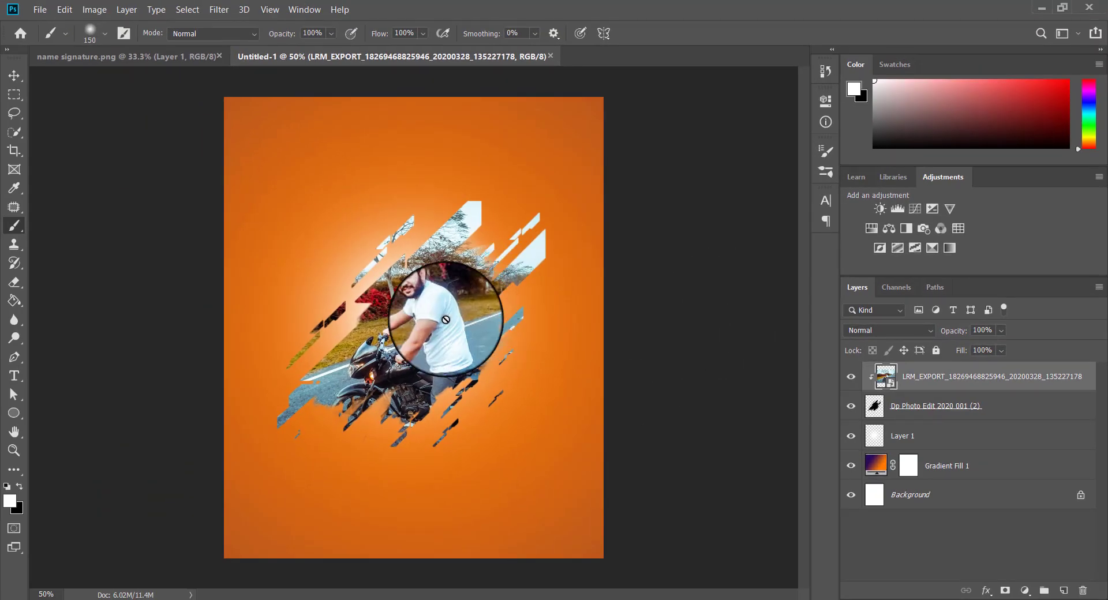
{"action": "left_click", "coordinate": [13, 75]}
{"action": "mouse_move", "coordinate": [434, 330]}
{"action": "left_mouse_down"}
{"action": "mouse_move", "coordinate": [449, 358]}
{"action": "mouse_move", "coordinate": [442, 324]}
{"action": "mouse_move", "coordinate": [427, 335]}
{"action": "mouse_move", "coordinate": [438, 336]}
{"action": "left_mouse_up"}
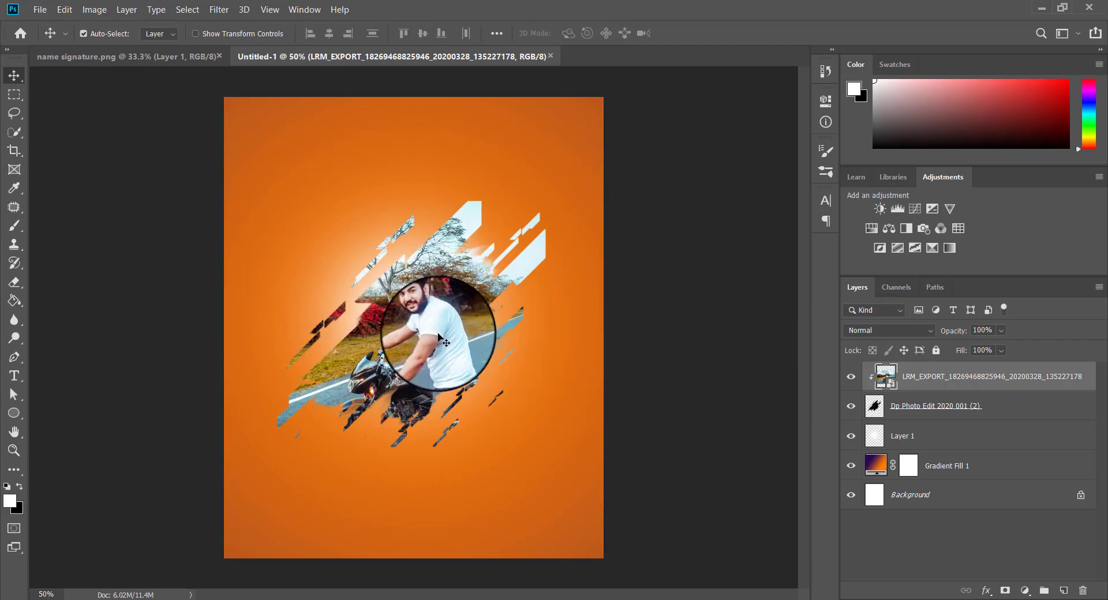
- Resize the clipped photo to about 14.92% and position the rider within the shape
{"action": "key", "text": "ctrl+t"}
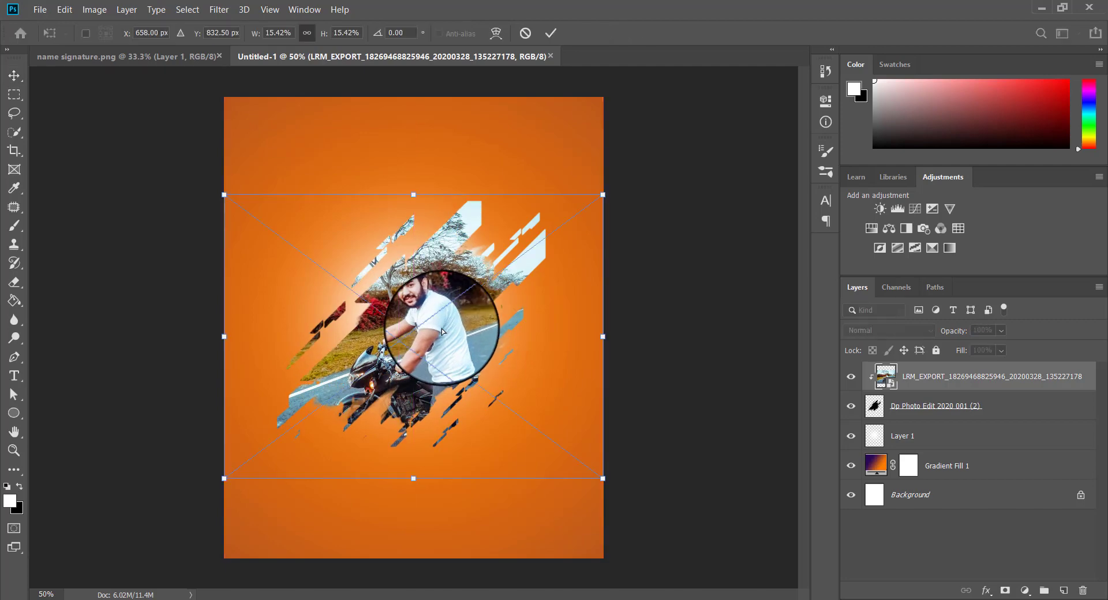
{"action": "left_click_drag", "start_coordinate": [593, 190], "coordinate": [650, 159]}
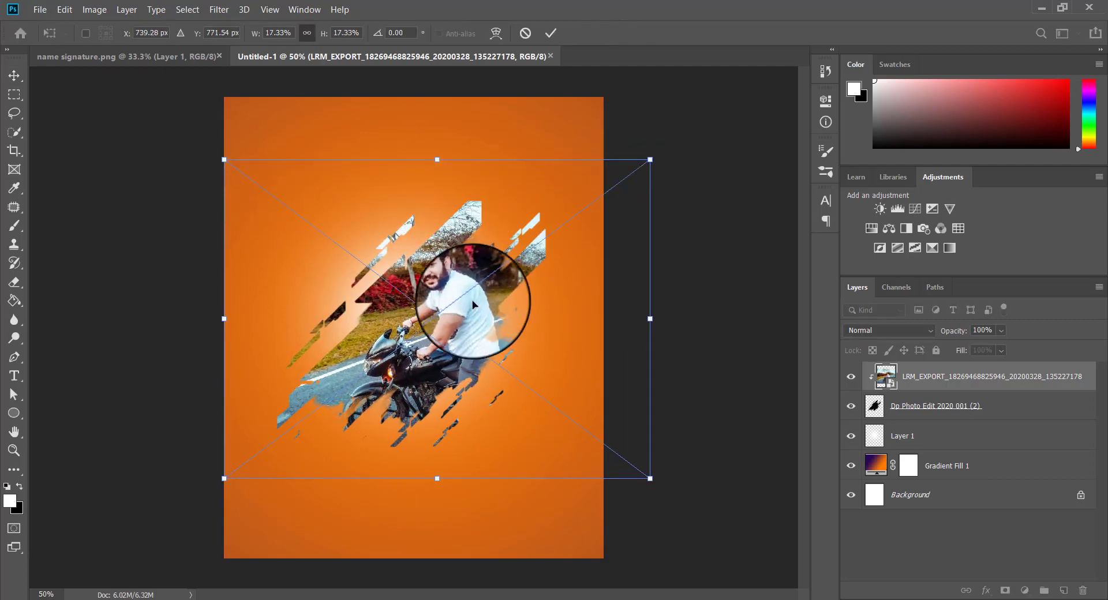
{"action": "left_click_drag", "start_coordinate": [451, 310], "coordinate": [423, 332]}
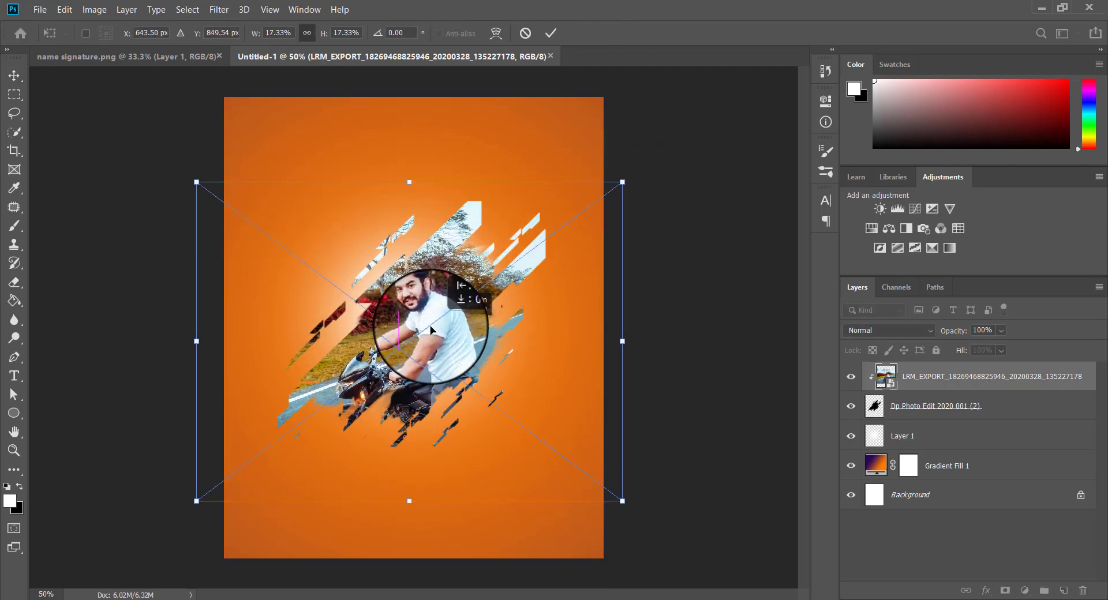
{"action": "left_click_drag", "start_coordinate": [622, 181], "coordinate": [658, 152]}
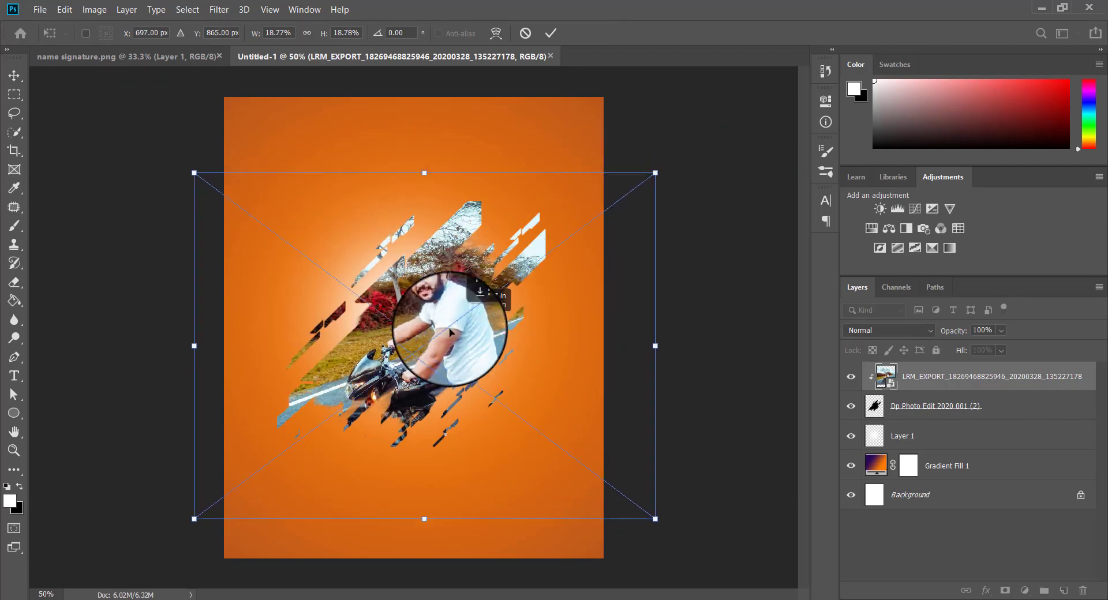
{"action": "left_click_drag", "start_coordinate": [457, 321], "coordinate": [435, 340]}
{"action": "left_click_drag", "start_coordinate": [640, 186], "coordinate": [557, 248]}
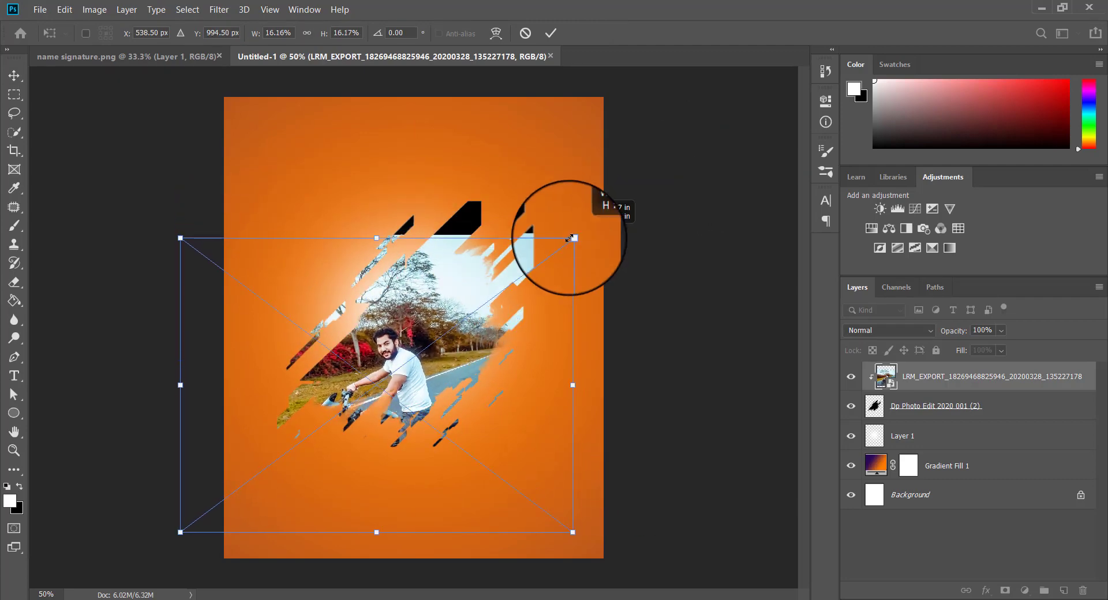
{"action": "mouse_move", "coordinate": [438, 327]}
{"action": "left_mouse_down"}
{"action": "mouse_move", "coordinate": [475, 316]}
{"action": "mouse_move", "coordinate": [470, 306]}
{"action": "left_mouse_up"}
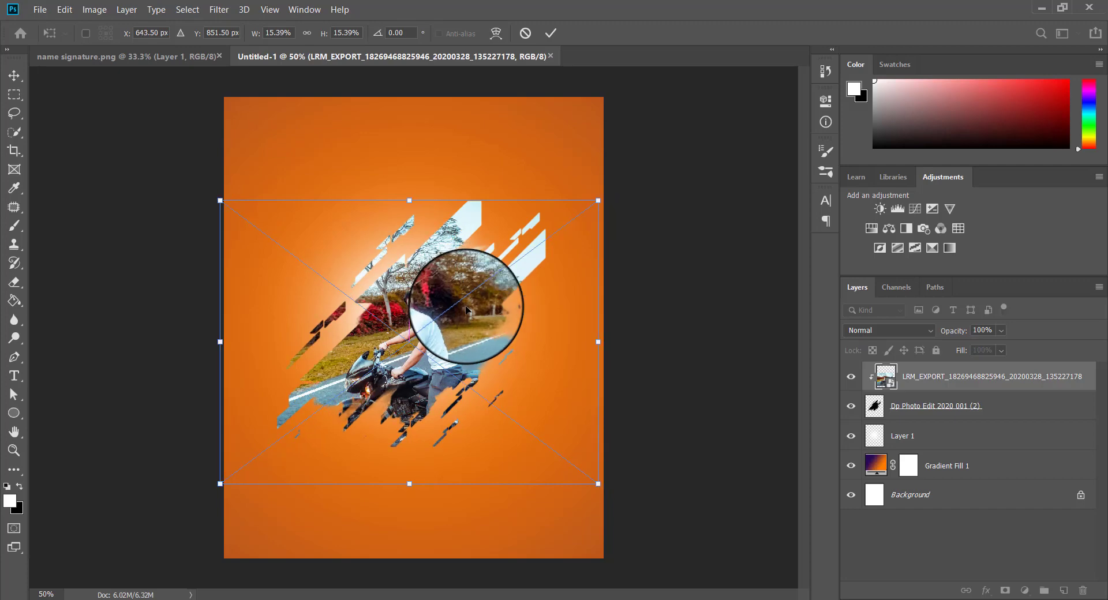
{"action": "left_click_drag", "start_coordinate": [598, 200], "coordinate": [583, 210]}
{"action": "left_click_drag", "start_coordinate": [435, 337], "coordinate": [450, 329]}
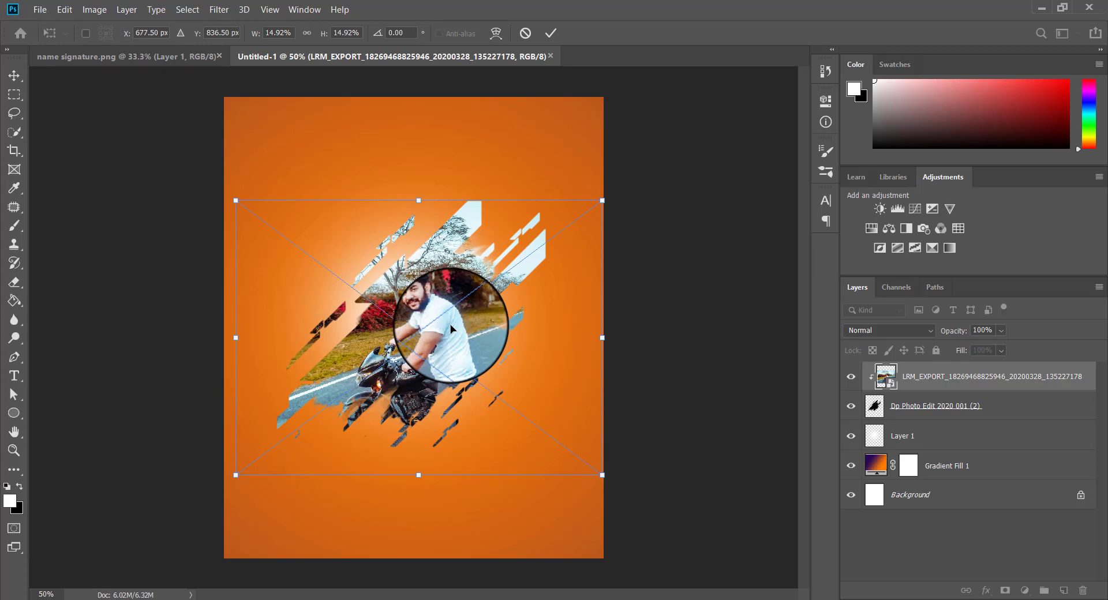
- Commit the photo transform and draw a 1068 × 1092 px white rectangle at X 122, Y 276
{"action": "left_click", "coordinate": [557, 29]}
{"action": "left_click", "coordinate": [1063, 590]}
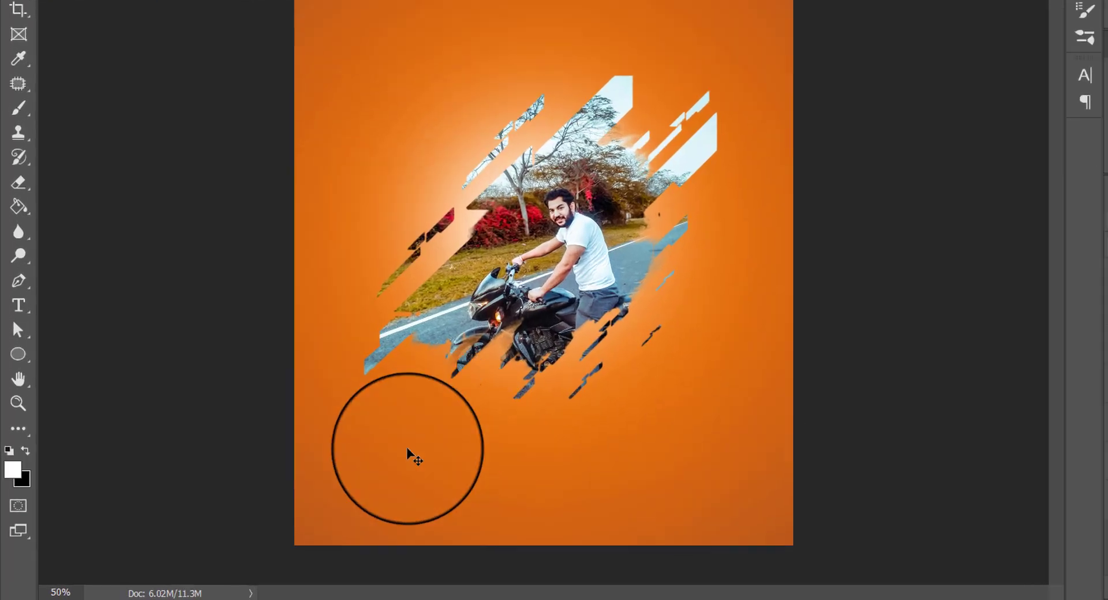
{"action": "right_click", "coordinate": [29, 316]}
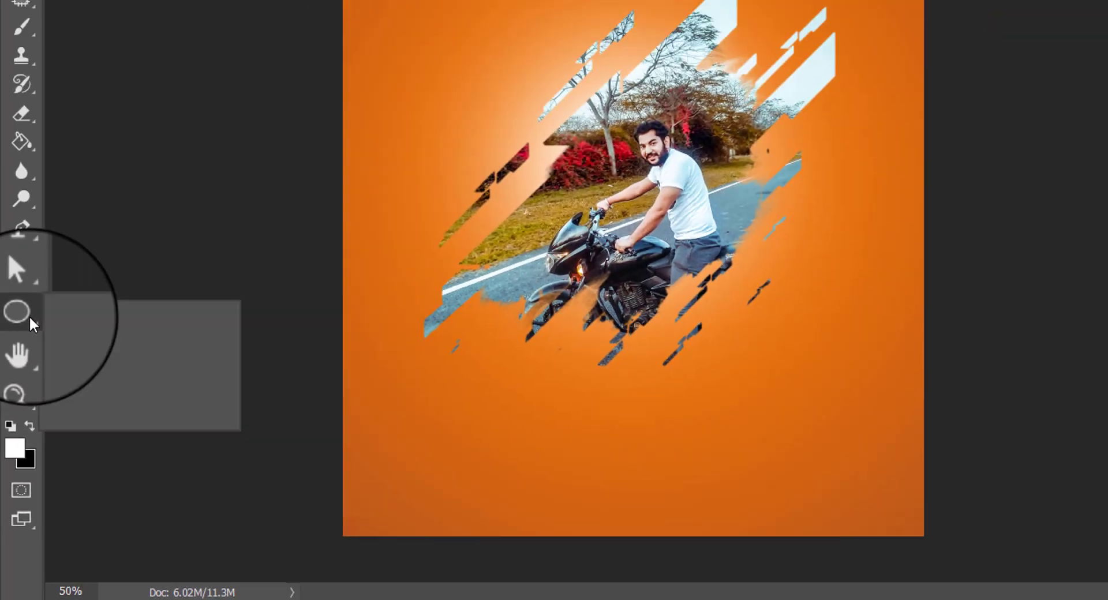
{"action": "left_click", "coordinate": [57, 413]}
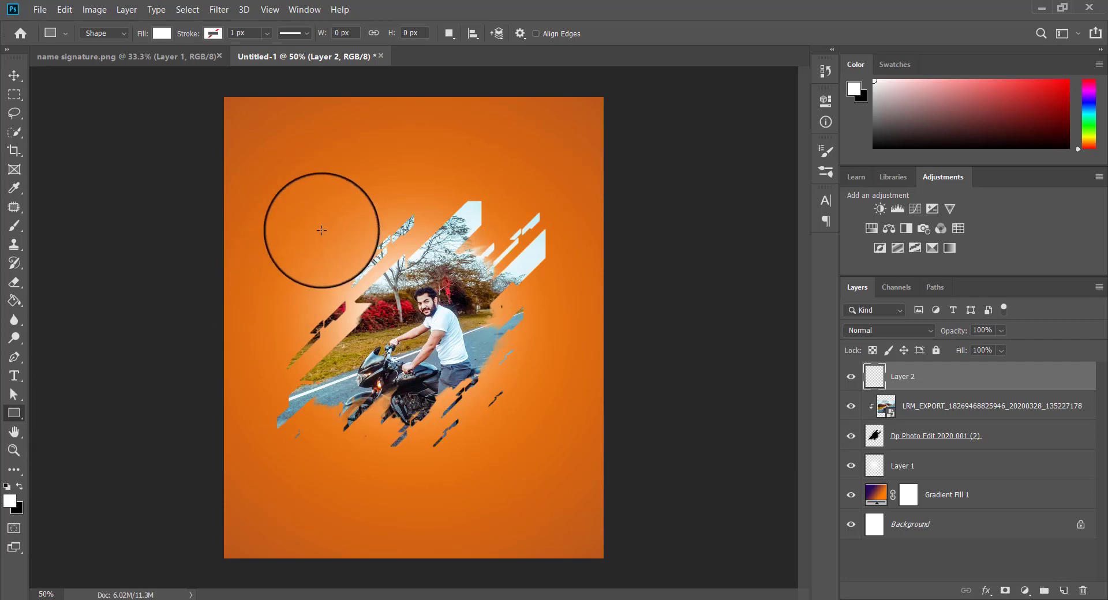
{"action": "mouse_move", "coordinate": [259, 177]}
{"action": "left_mouse_down"}
{"action": "mouse_move", "coordinate": [336, 434]}
{"action": "mouse_move", "coordinate": [566, 520]}
{"action": "left_mouse_up"}
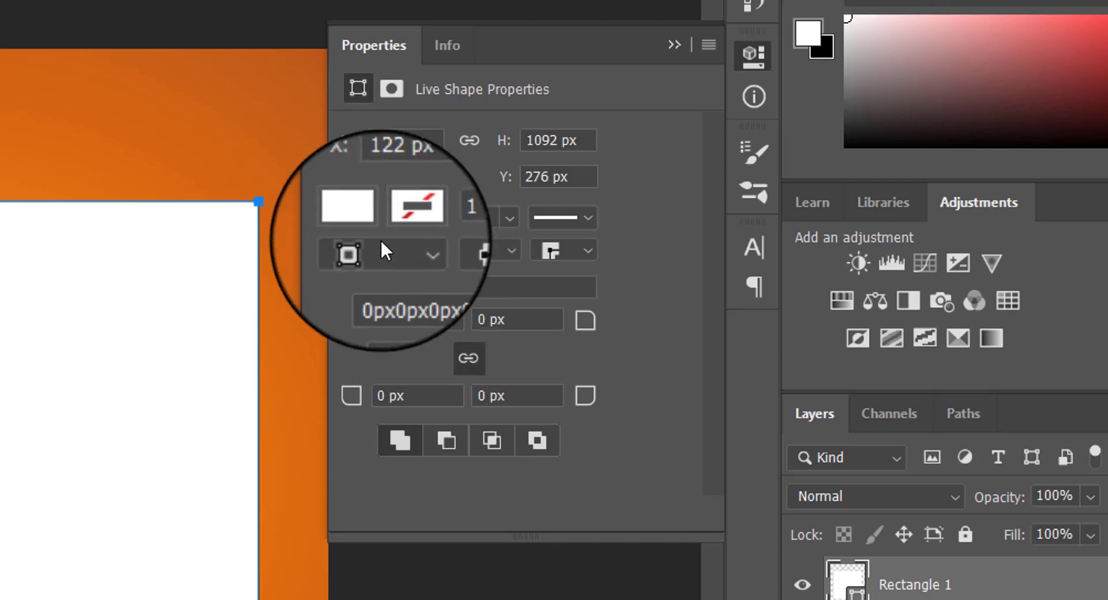
- Remove the rectangle's fill, leaving only a 1 px white outline
{"action": "left_click", "coordinate": [405, 218]}
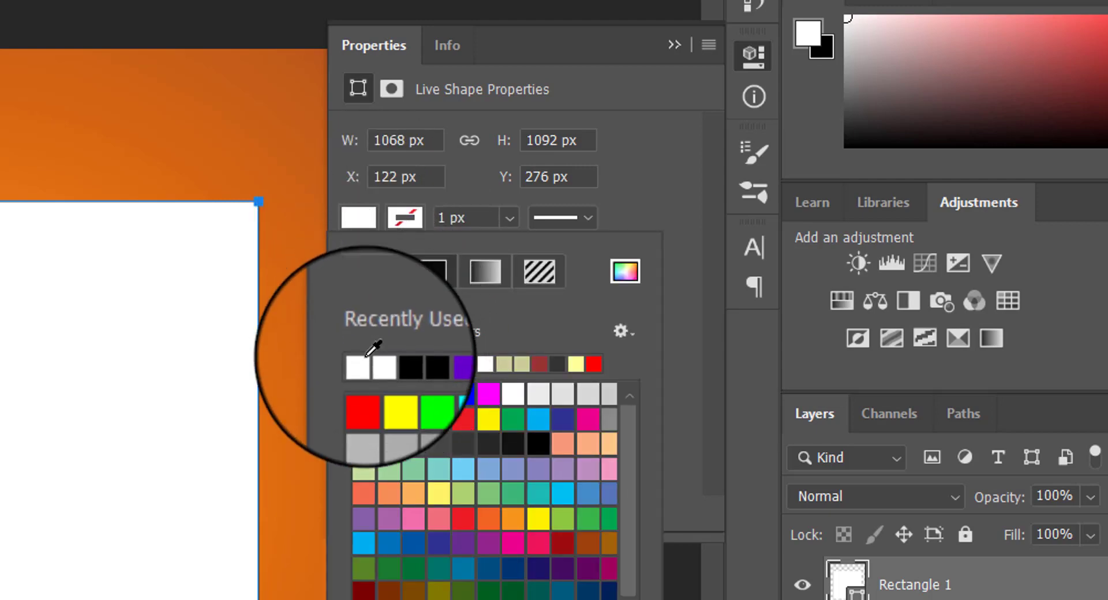
{"action": "left_click", "coordinate": [364, 283]}
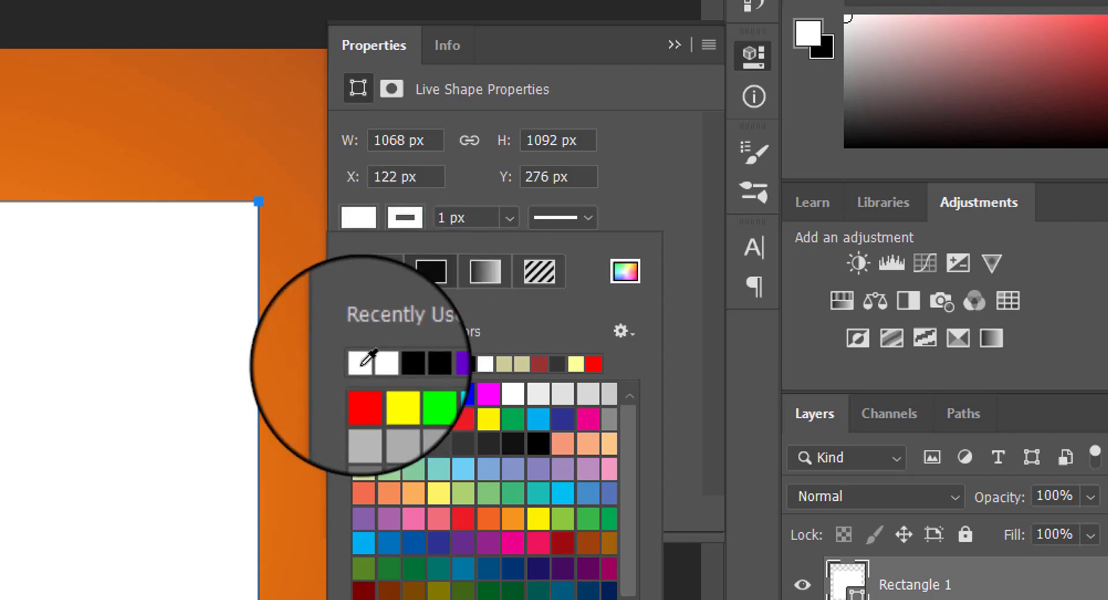
{"action": "left_click", "coordinate": [378, 276]}
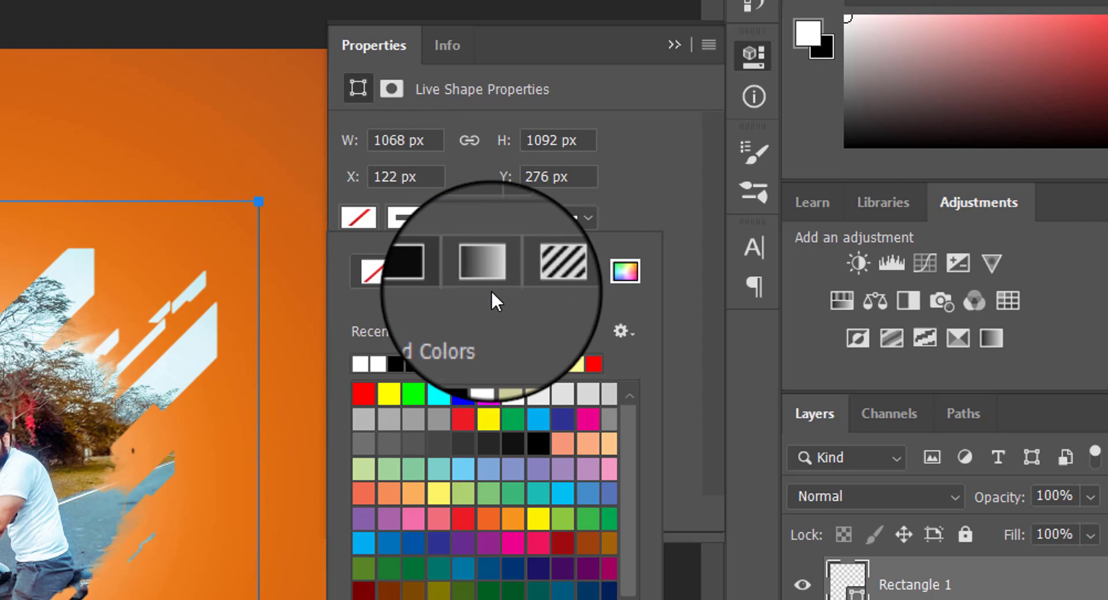
- Resize the rectangle to 920 × 920 px and set Y to 255 px
{"action": "double_click", "coordinate": [398, 142]}
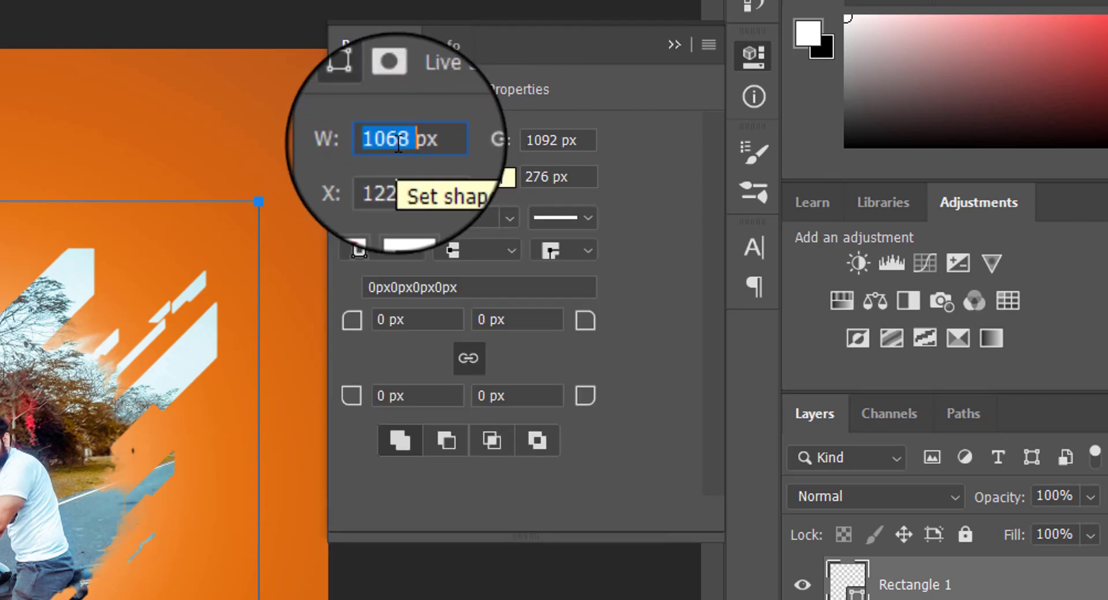
{"action": "type", "text": "920"}
{"action": "left_click", "coordinate": [392, 178]}
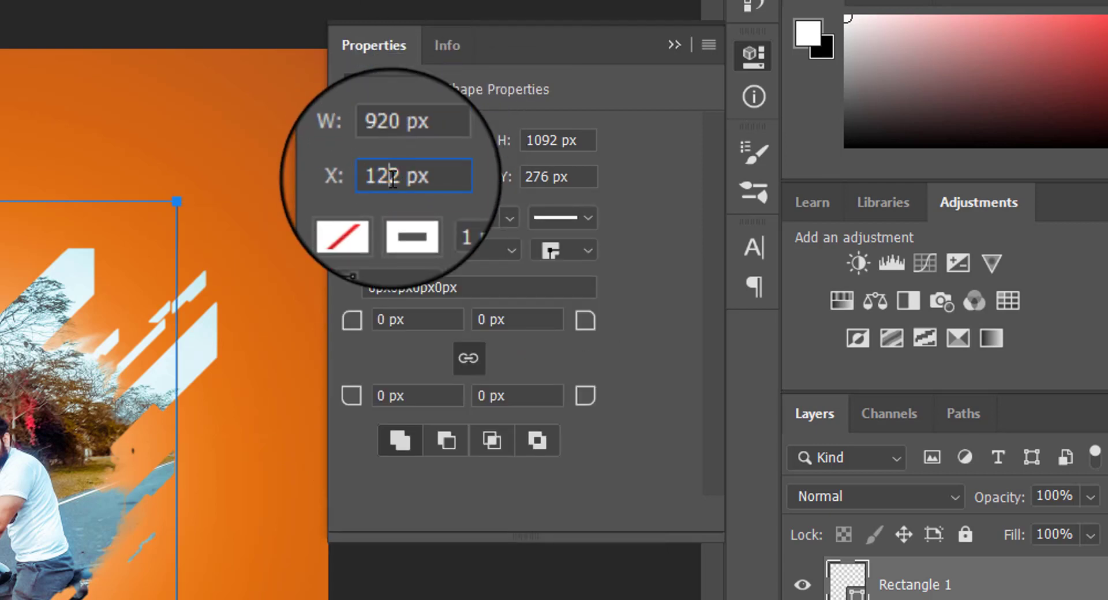
{"action": "left_click", "coordinate": [559, 141]}
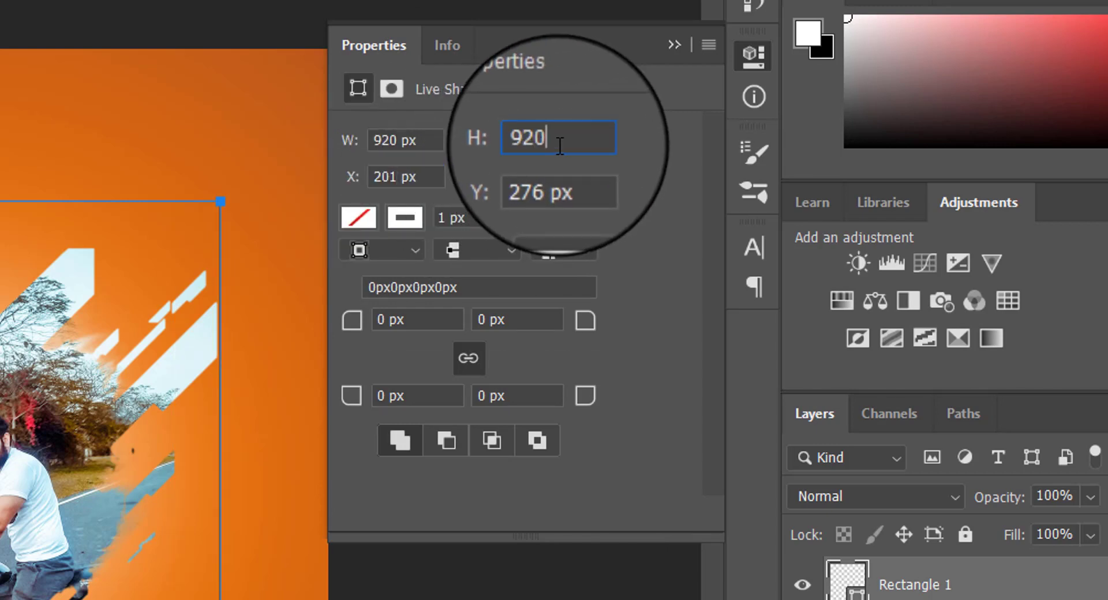
{"action": "double_click", "coordinate": [531, 176]}
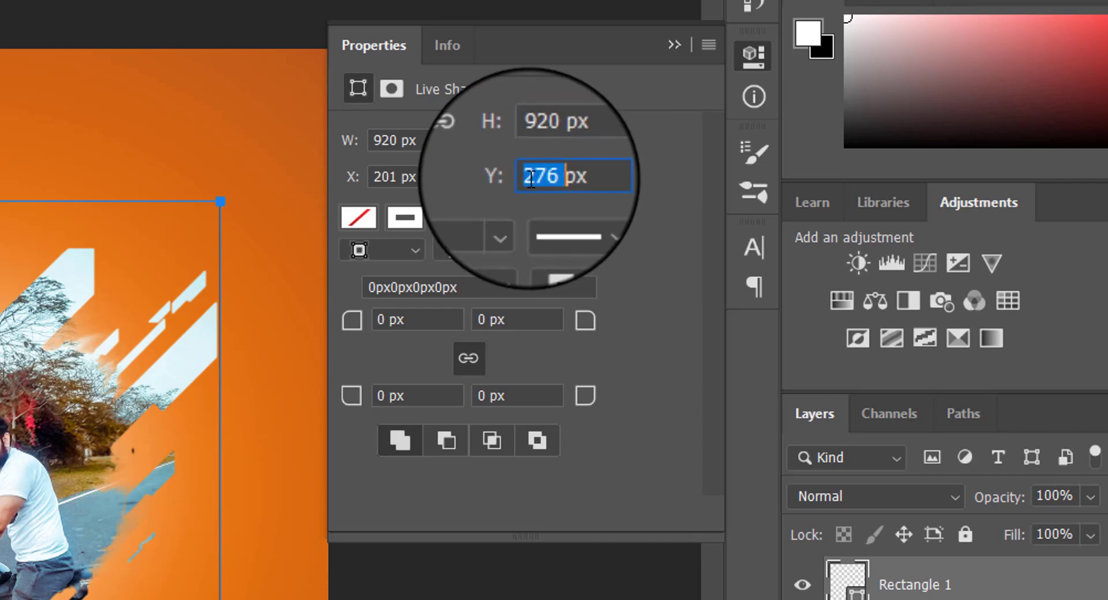
{"action": "key", "text": "Return"}
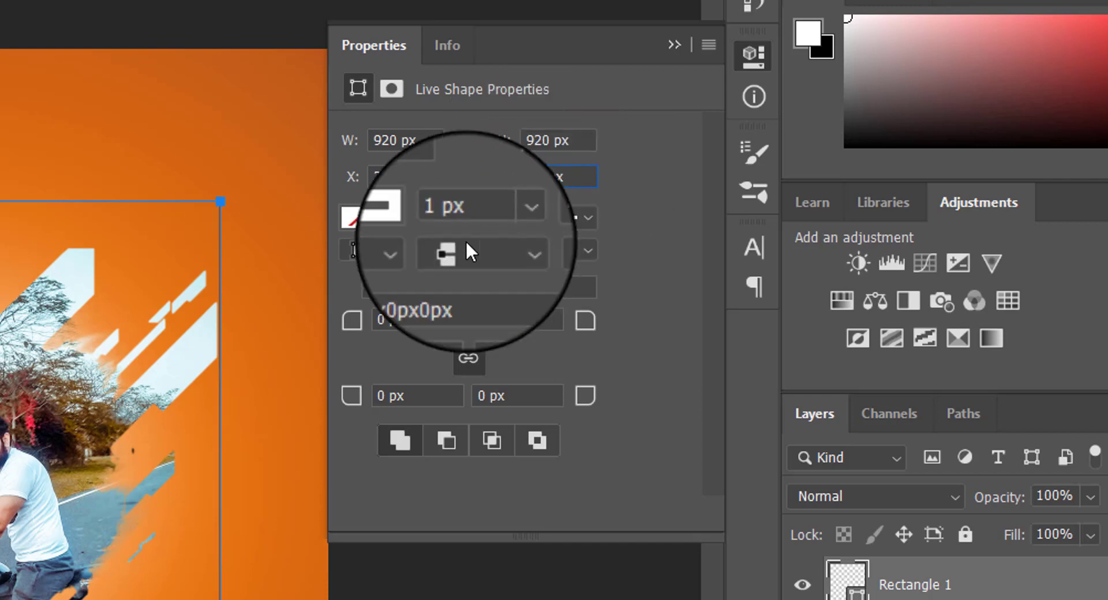
- Give the square frame a 3 px white stroke
{"action": "left_click", "coordinate": [508, 219]}
{"action": "left_click", "coordinate": [443, 218]}
{"action": "type", "text": "3"}
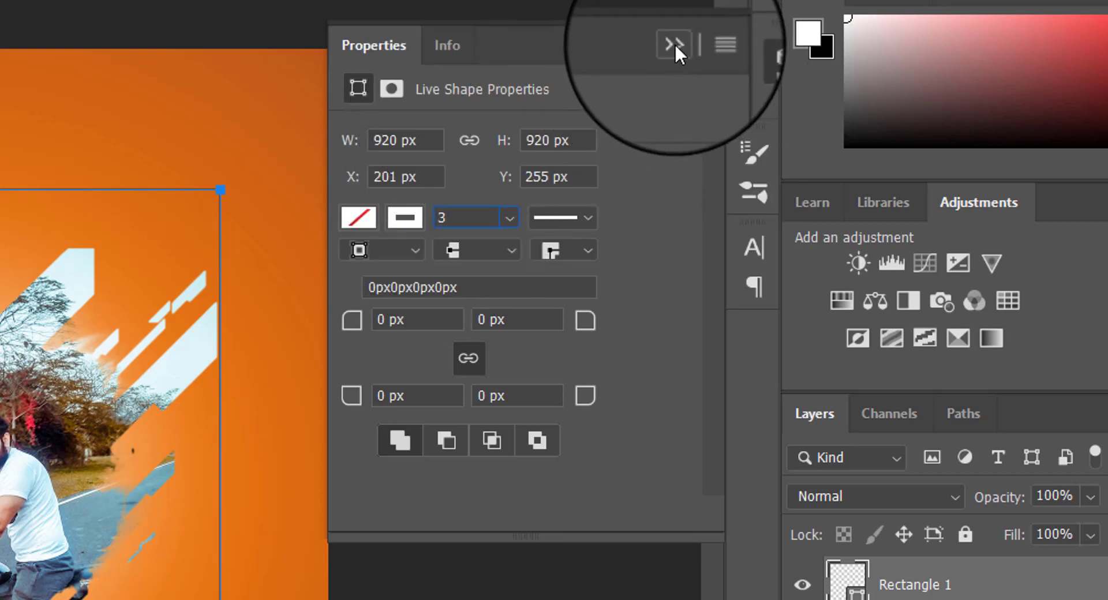
{"action": "left_click", "coordinate": [404, 218]}
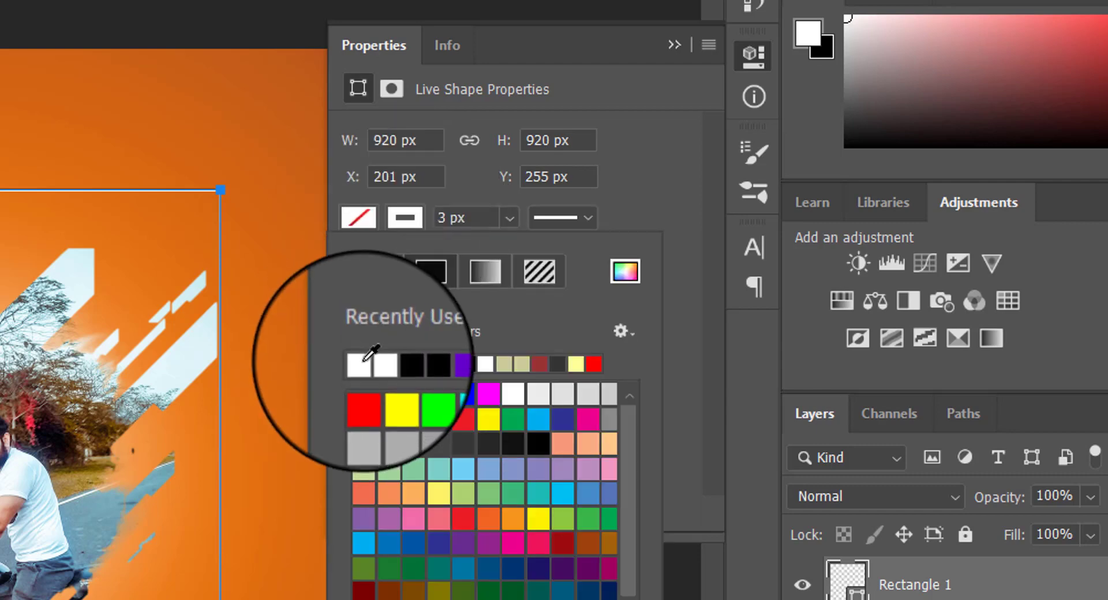
{"action": "left_click", "coordinate": [675, 47]}
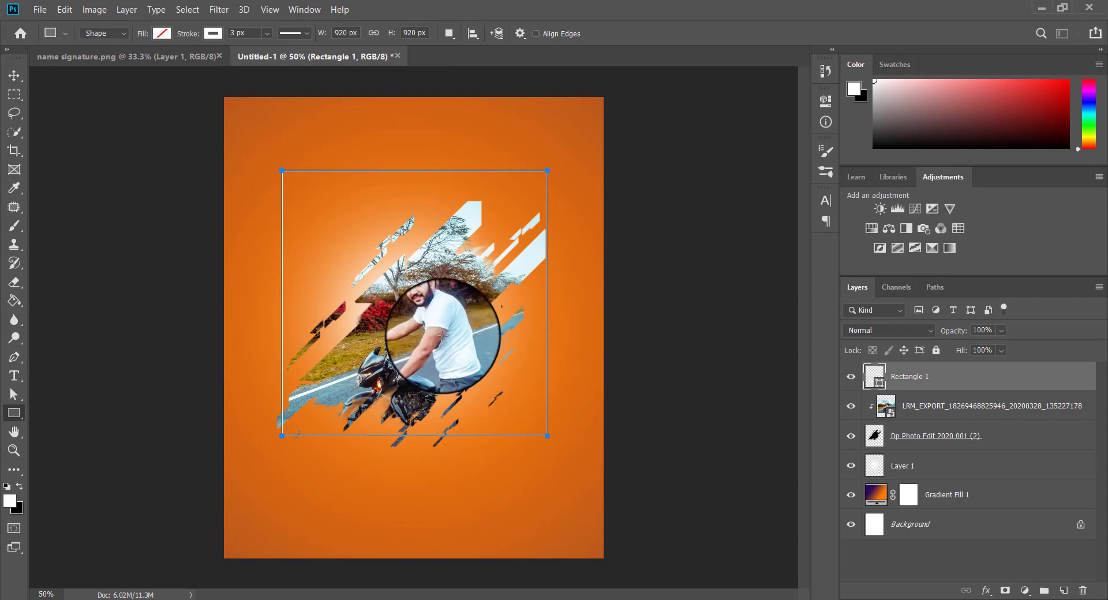
- Scale the Rectangle 1 white frame to about 105.43% × 102.17%, recentred around the rider
{"action": "left_click", "coordinate": [14, 75]}
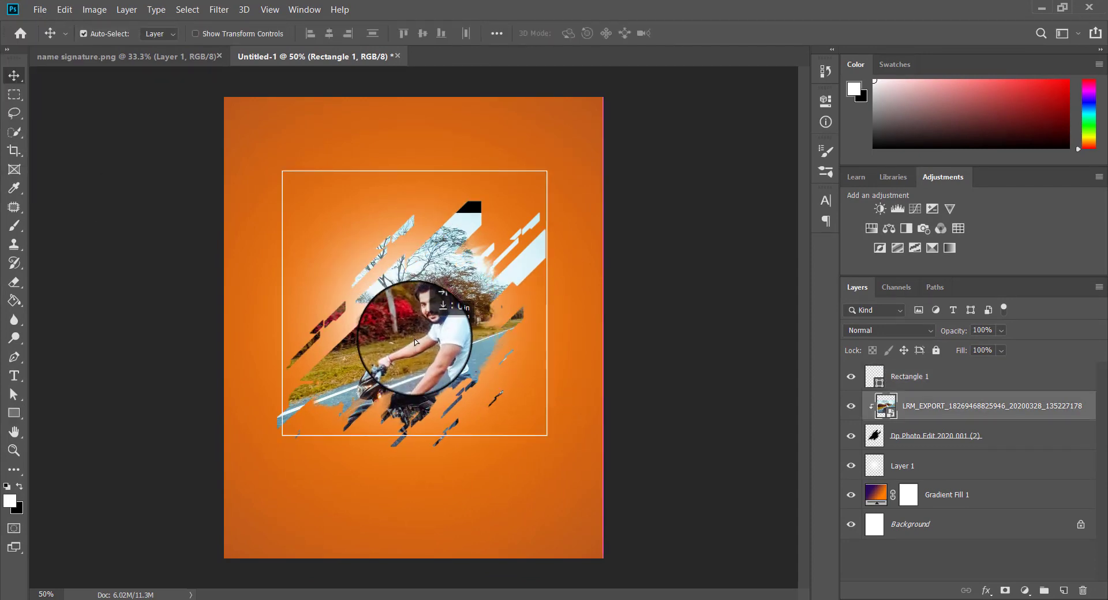
{"action": "left_click_drag", "start_coordinate": [410, 317], "coordinate": [324, 172]}
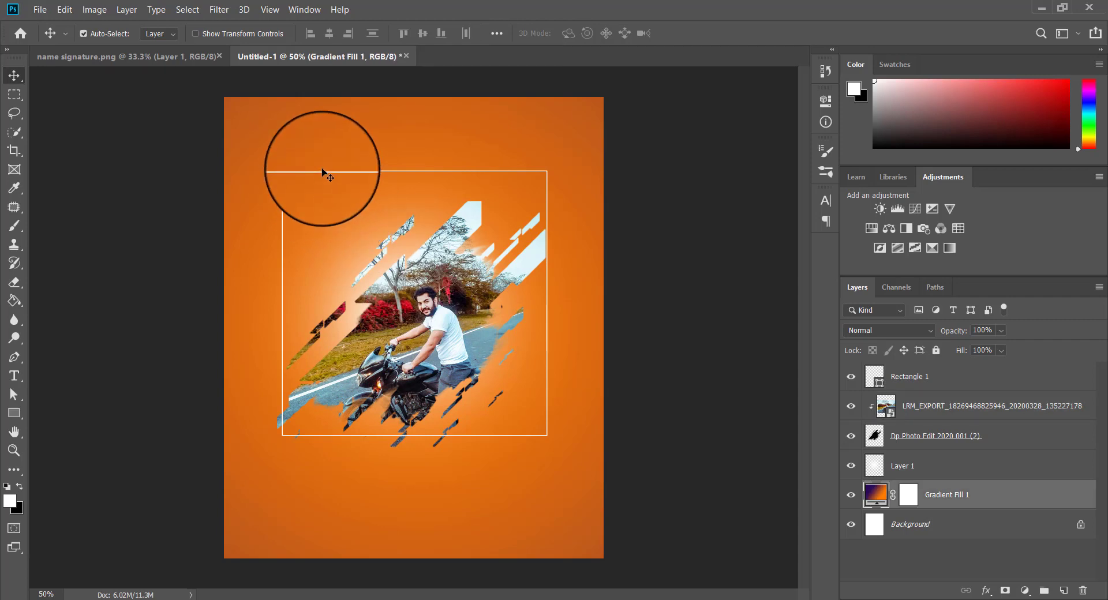
{"action": "left_click", "coordinate": [906, 376]}
{"action": "left_click_drag", "start_coordinate": [532, 440], "coordinate": [537, 456]}
{"action": "key", "text": "ctrl+t"}
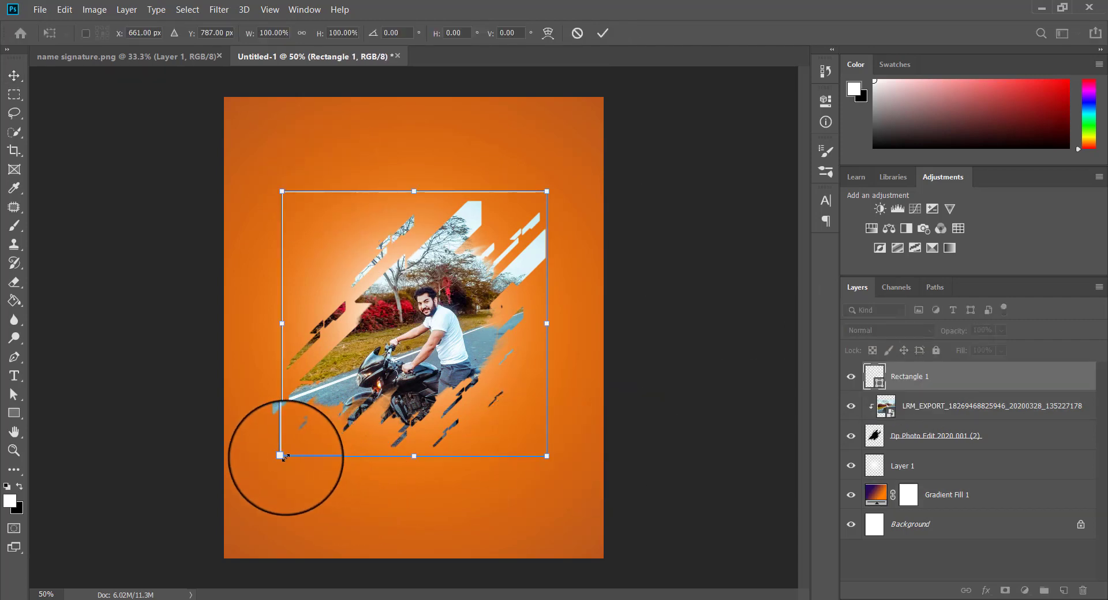
{"action": "left_click_drag", "start_coordinate": [282, 456], "coordinate": [267, 462]}
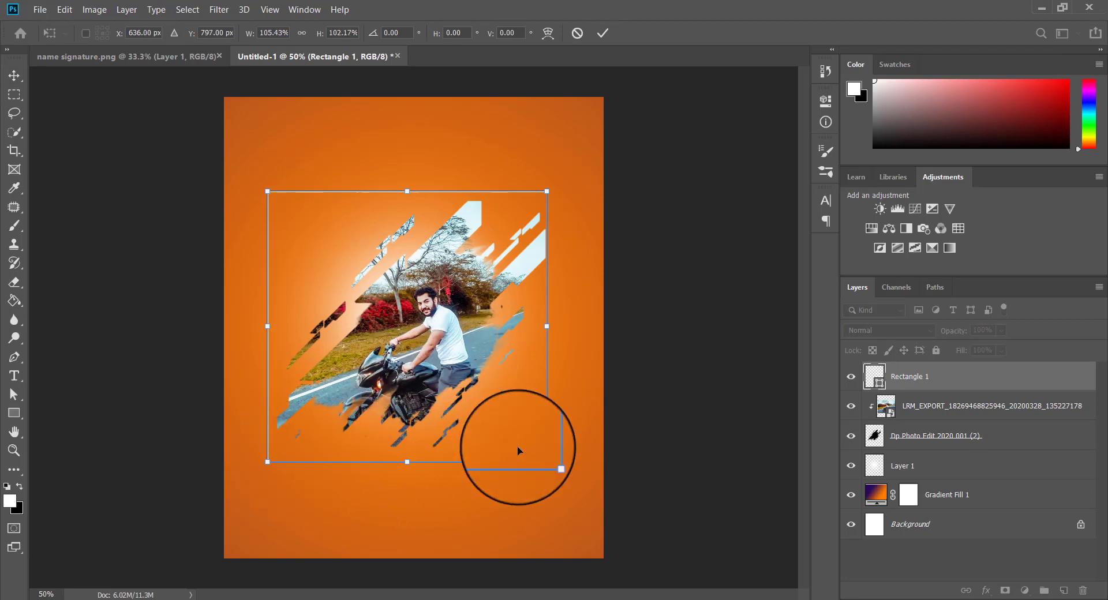
{"action": "left_click_drag", "start_coordinate": [524, 445], "coordinate": [531, 442]}
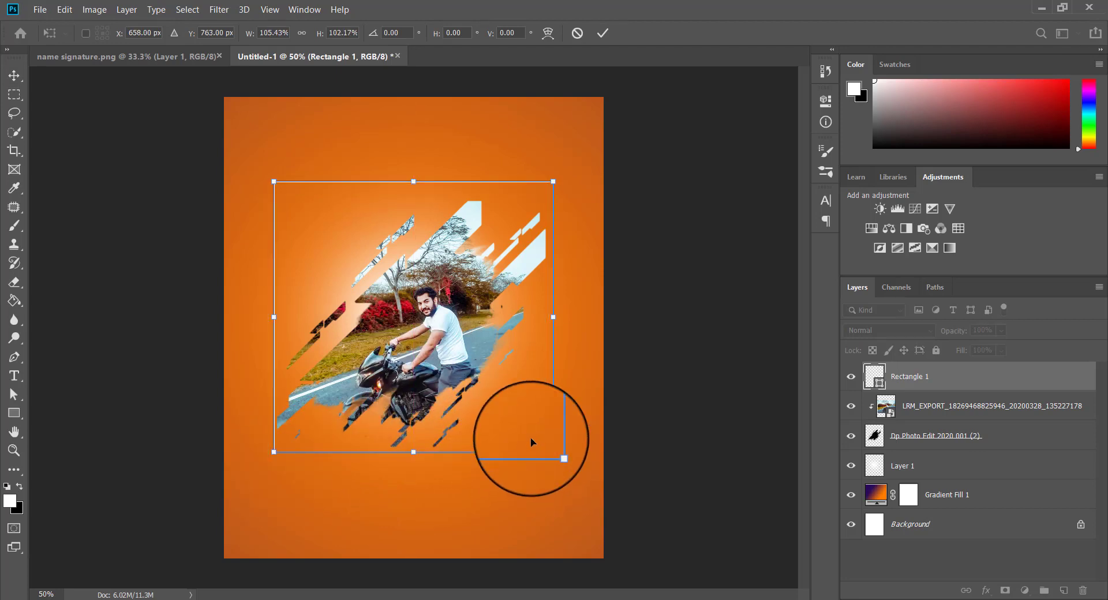
{"action": "left_click_drag", "start_coordinate": [542, 351], "coordinate": [543, 358]}
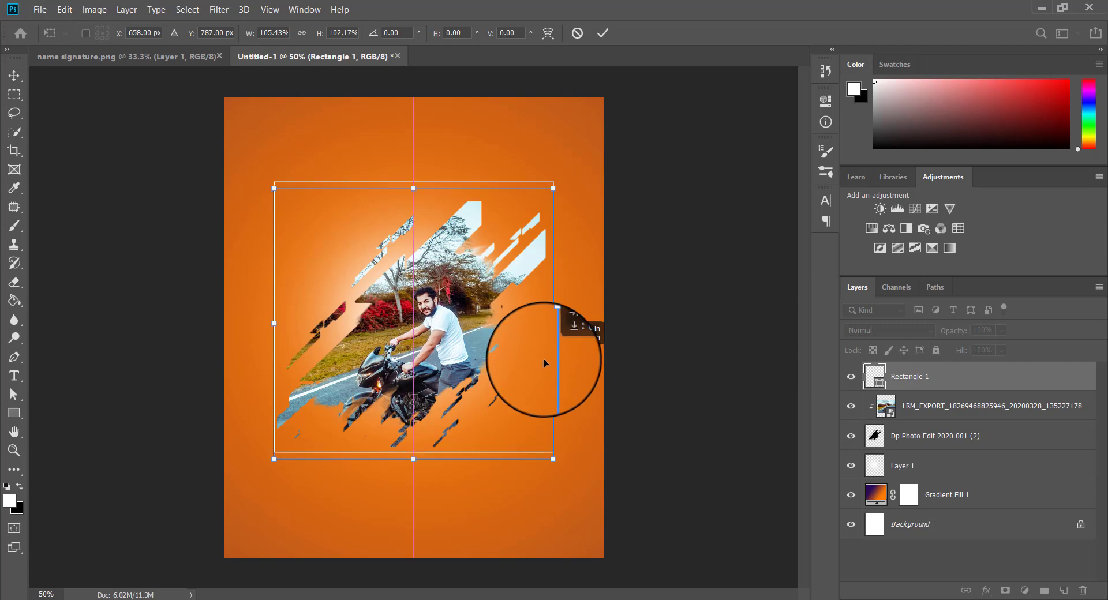
{"action": "left_click", "coordinate": [603, 32]}
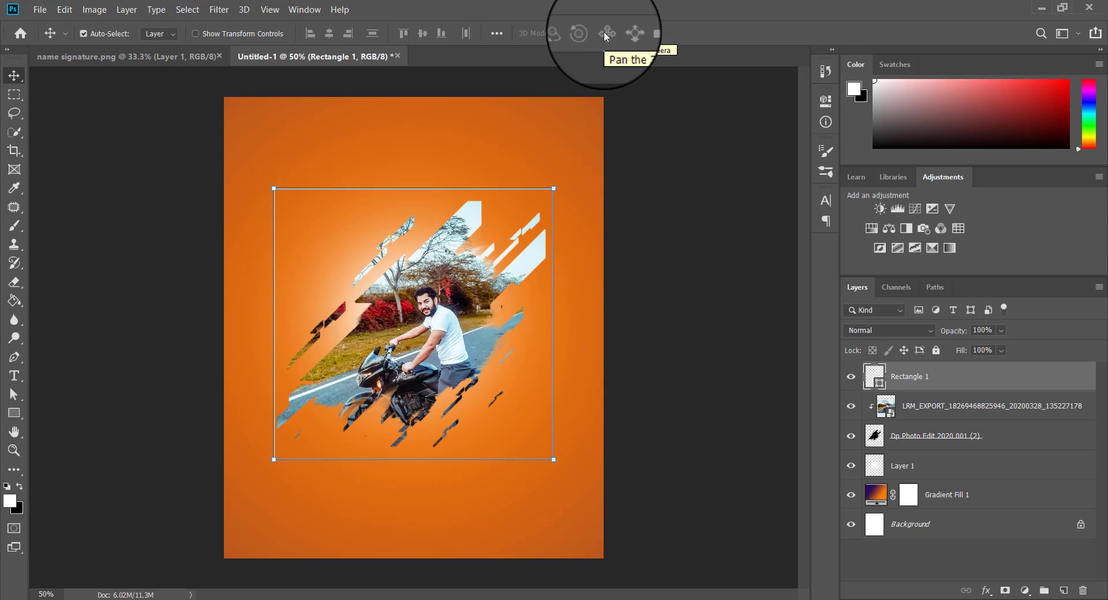
- Try a tilted duplicate of the white frame, then cancel and delete it
{"action": "key", "text": "ctrl+j"}
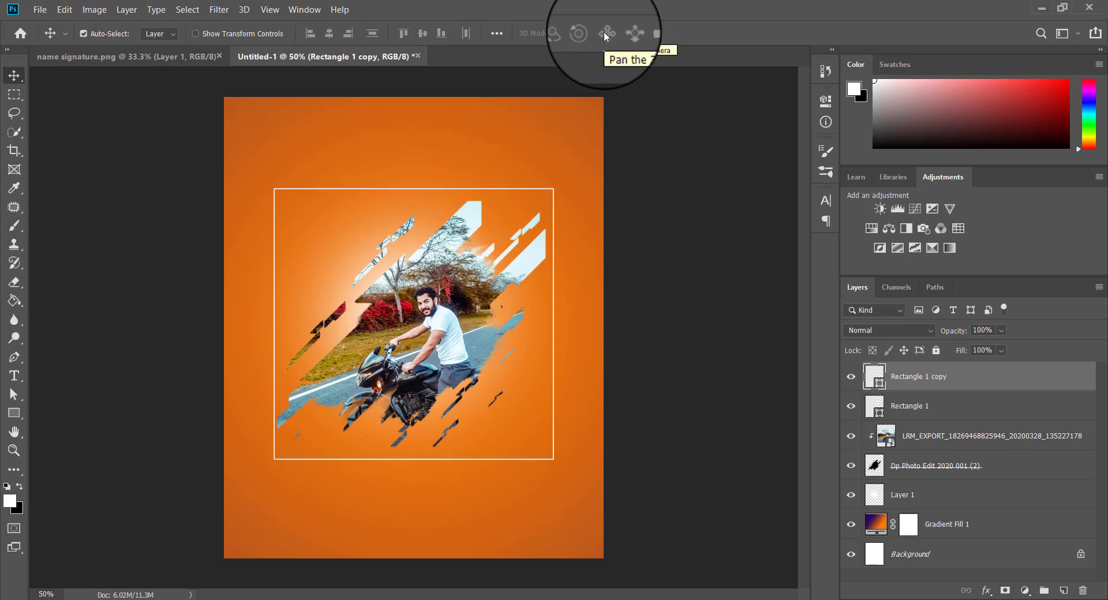
{"action": "key", "text": "ctrl+t"}
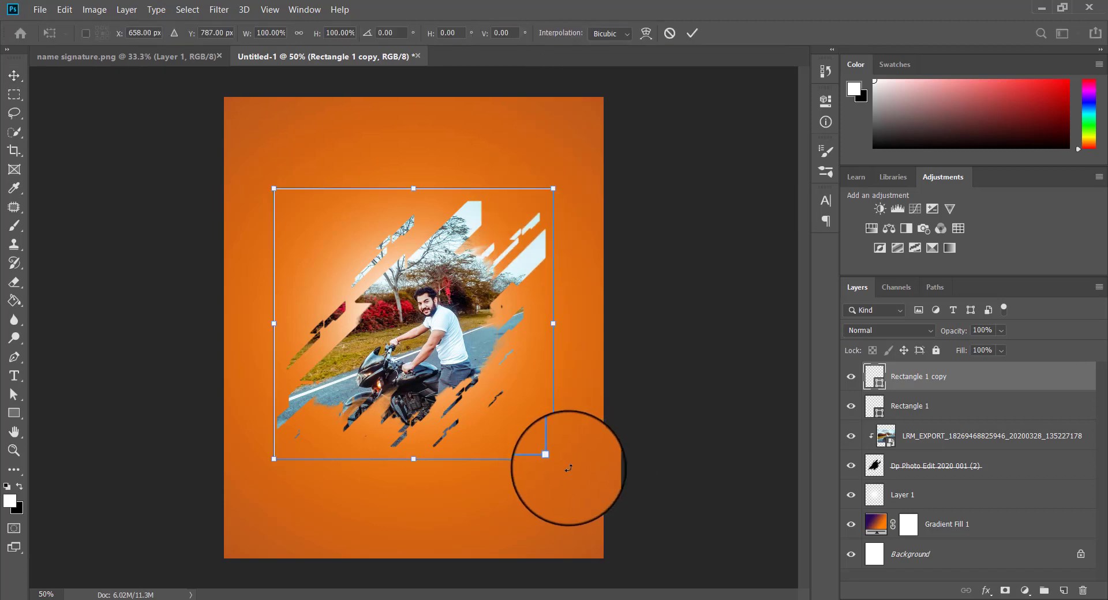
{"action": "left_click_drag", "start_coordinate": [568, 468], "coordinate": [578, 455]}
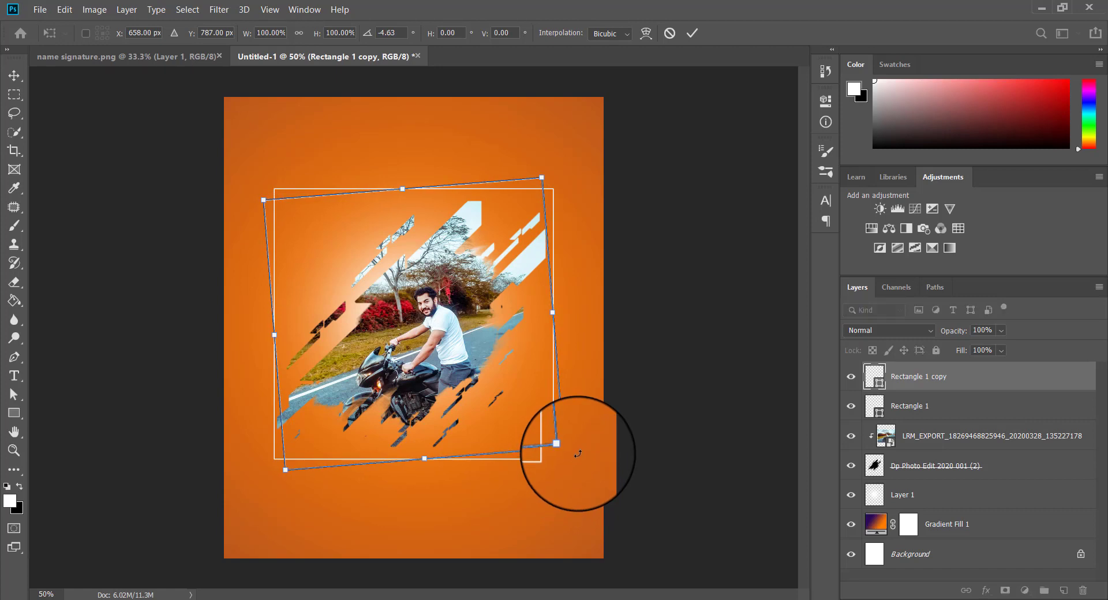
{"action": "key", "text": "ctrl+z"}
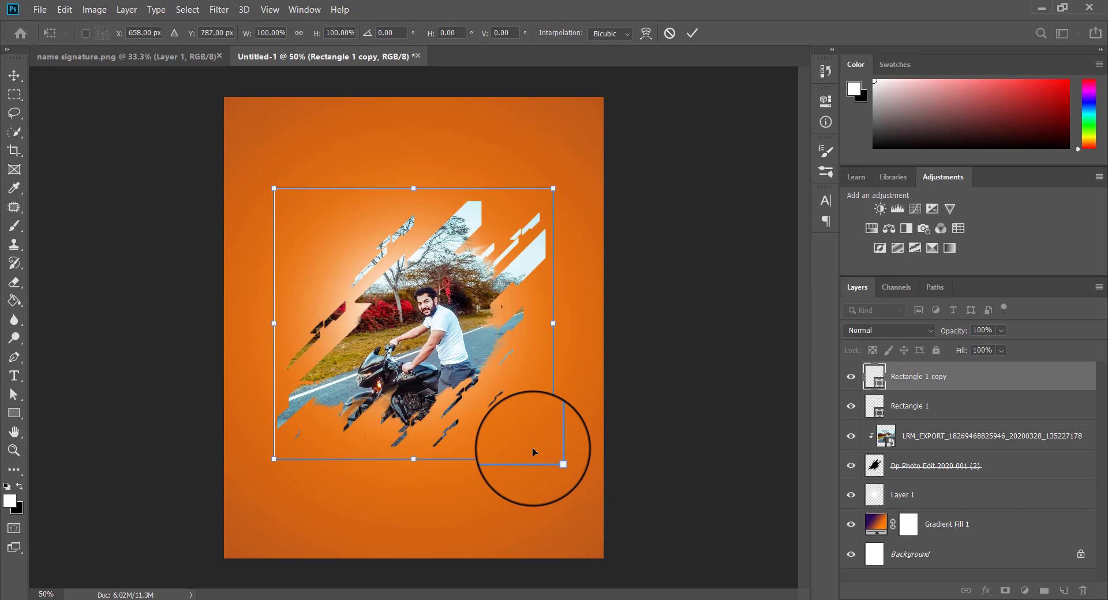
{"action": "key", "text": "Escape"}
{"action": "key", "text": "Delete"}
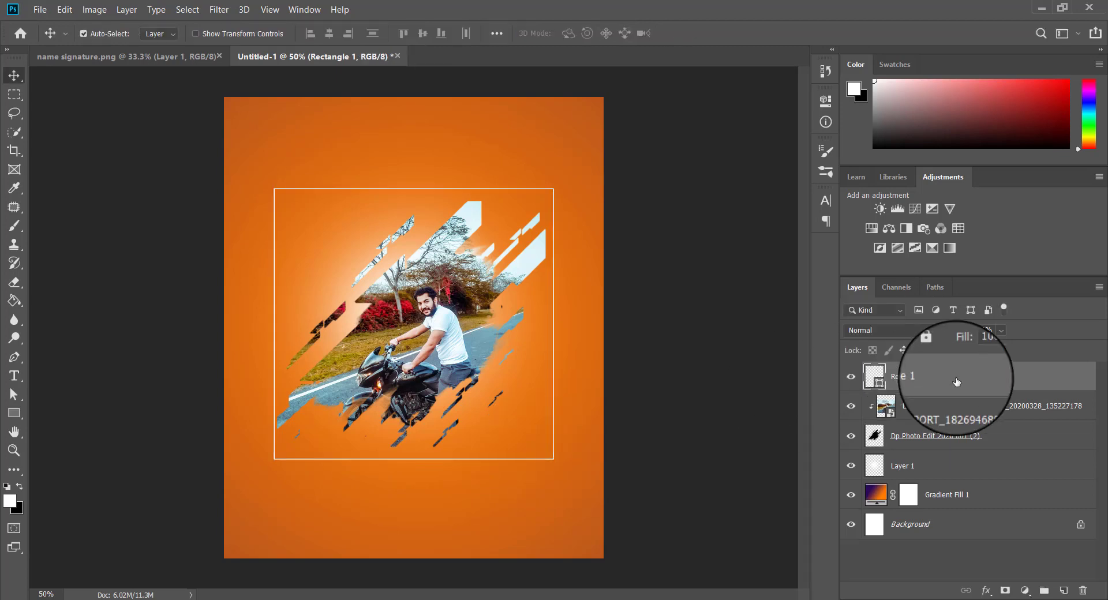
- Enlarge the original white frame and widen it further to the right
{"action": "key", "text": "ctrl+t"}
{"action": "mouse_move", "coordinate": [553, 459]}
{"action": "left_mouse_down"}
{"action": "mouse_move", "coordinate": [572, 463]}
{"action": "mouse_move", "coordinate": [550, 480]}
{"action": "left_mouse_up"}
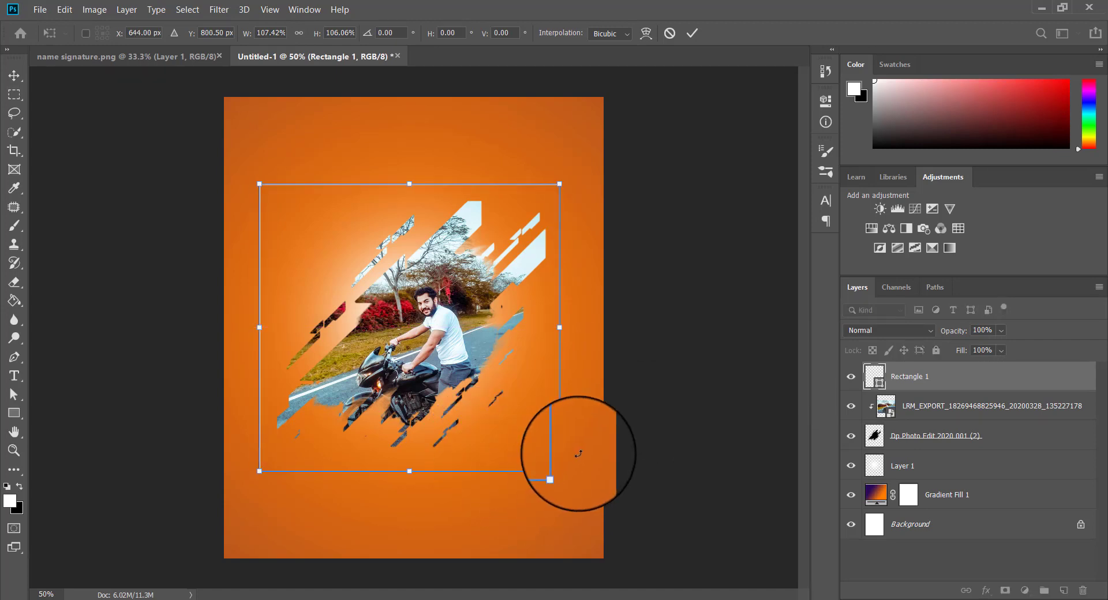
{"action": "left_click_drag", "start_coordinate": [560, 327], "coordinate": [570, 327]}
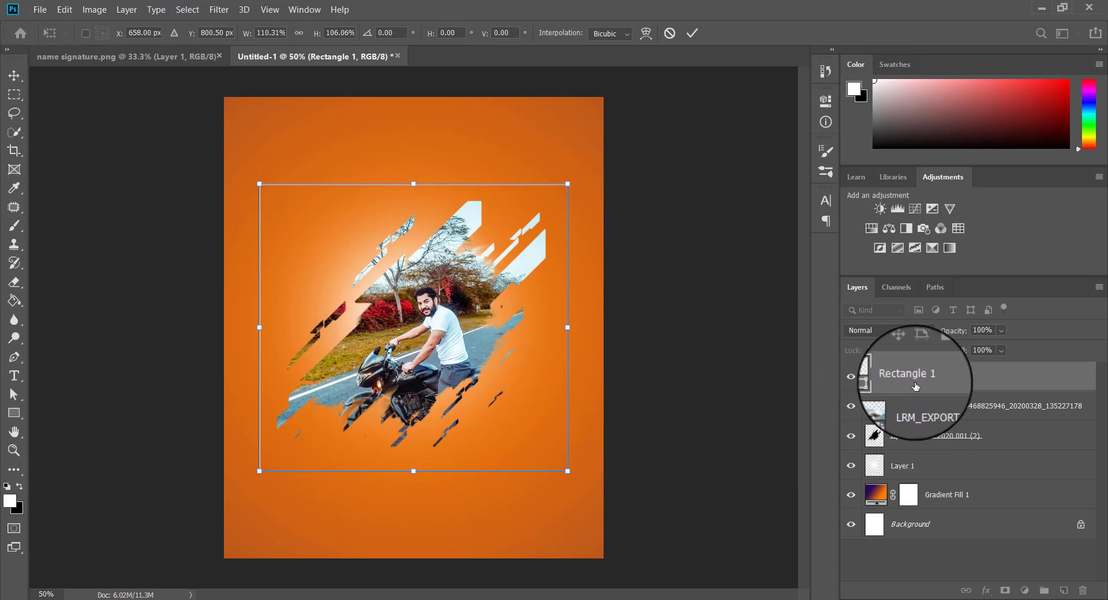
{"action": "left_click", "coordinate": [692, 33]}
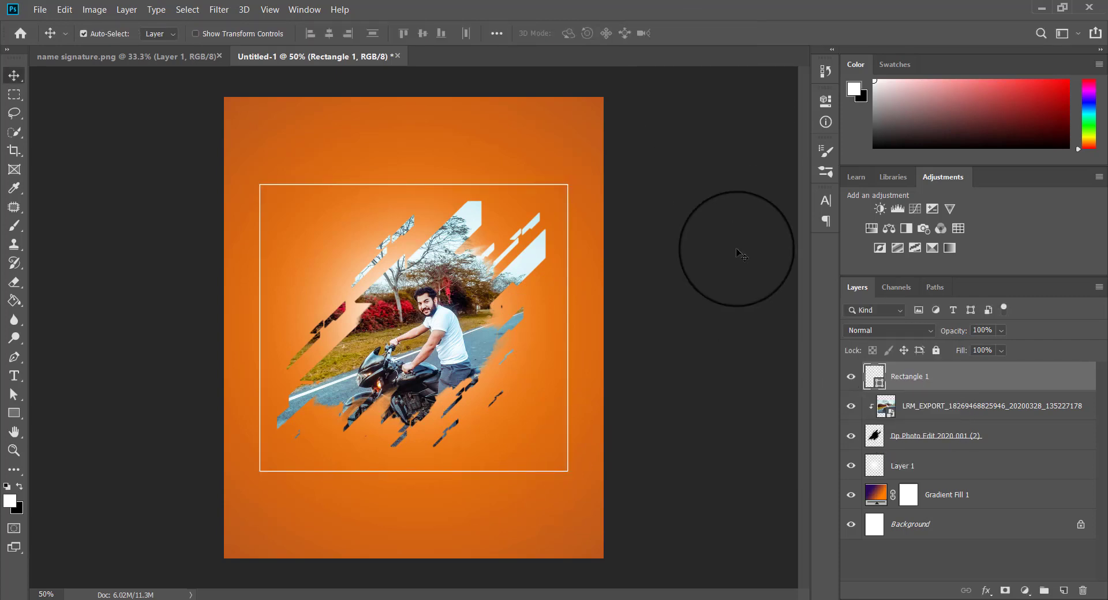
- Duplicate the white frame and rotate the copy to about -4.79°
{"action": "key", "text": "ctrl+j"}
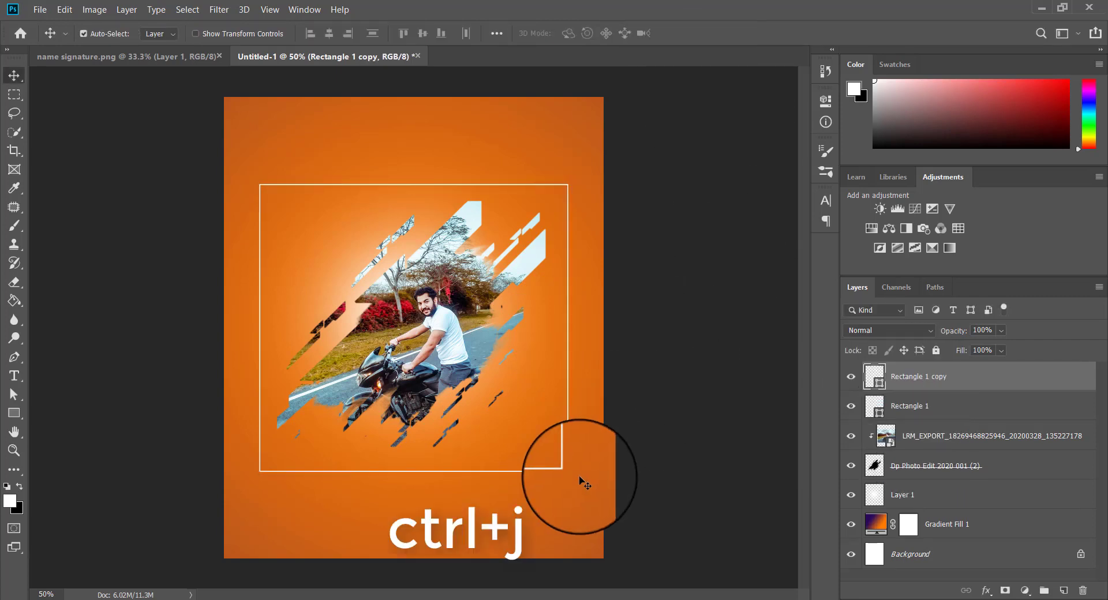
{"action": "key", "text": "ctrl+t"}
{"action": "left_click_drag", "start_coordinate": [582, 476], "coordinate": [598, 466]}
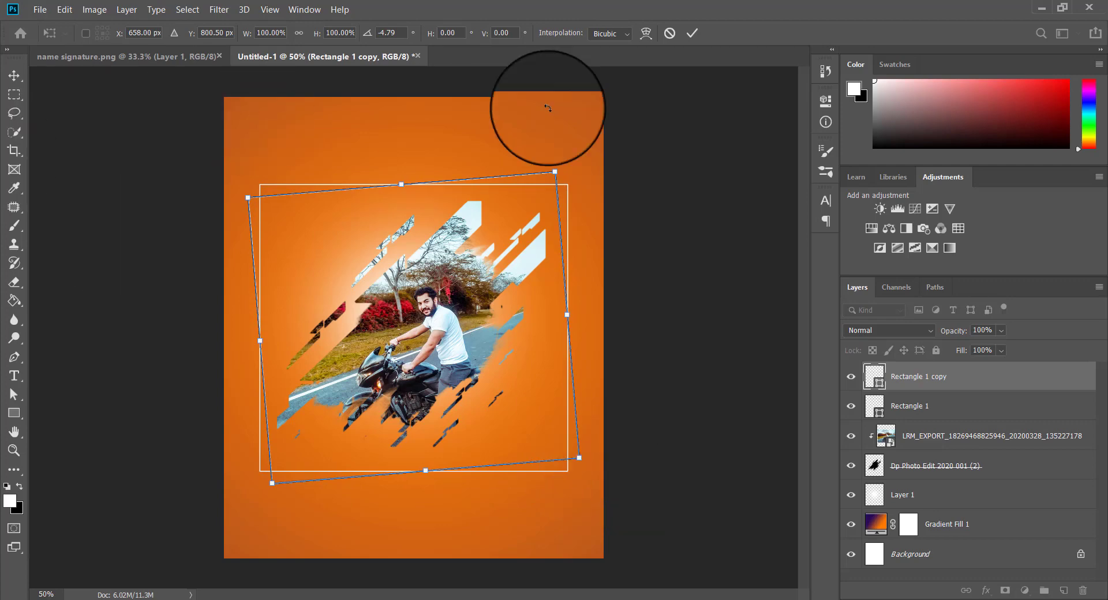
{"action": "left_click", "coordinate": [692, 33]}
{"action": "left_click", "coordinate": [38, 10]}
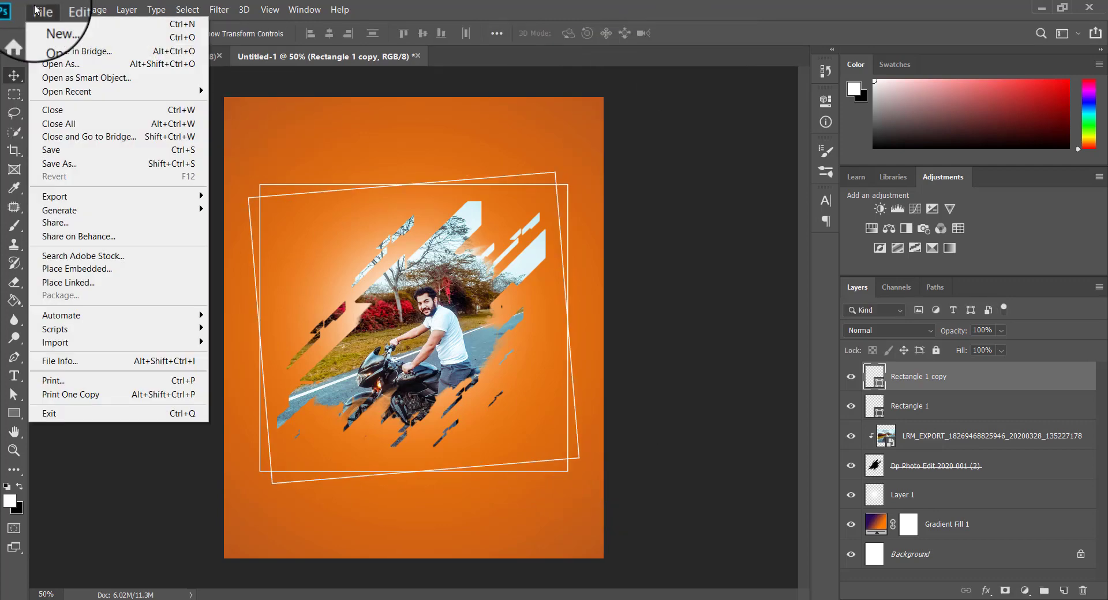
- Embed the 'Dp Photo Edit 2020 001 (1)' dots row at bottom-left, with a copy top-right
{"action": "left_click", "coordinate": [76, 269]}
{"action": "left_click", "coordinate": [239, 34]}
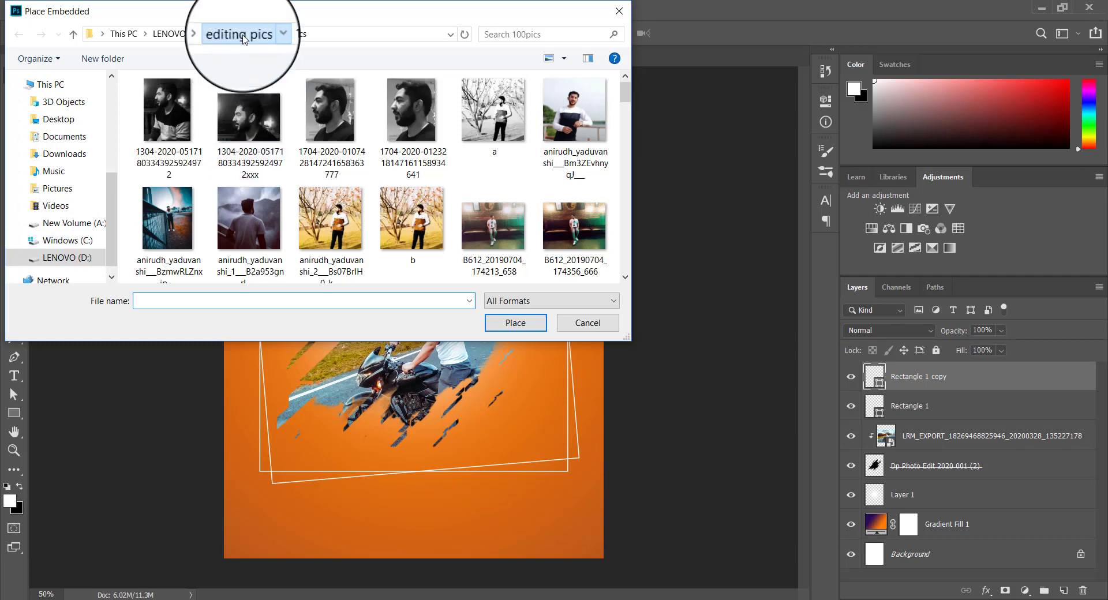
{"action": "double_click", "coordinate": [573, 93]}
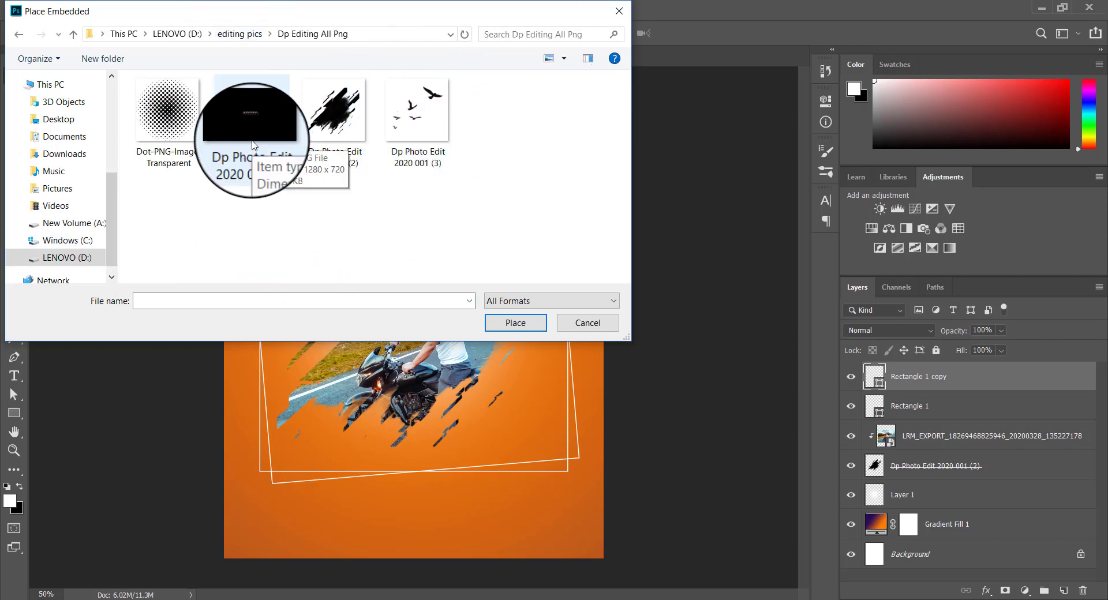
{"action": "left_click", "coordinate": [251, 122]}
{"action": "left_click", "coordinate": [514, 322]}
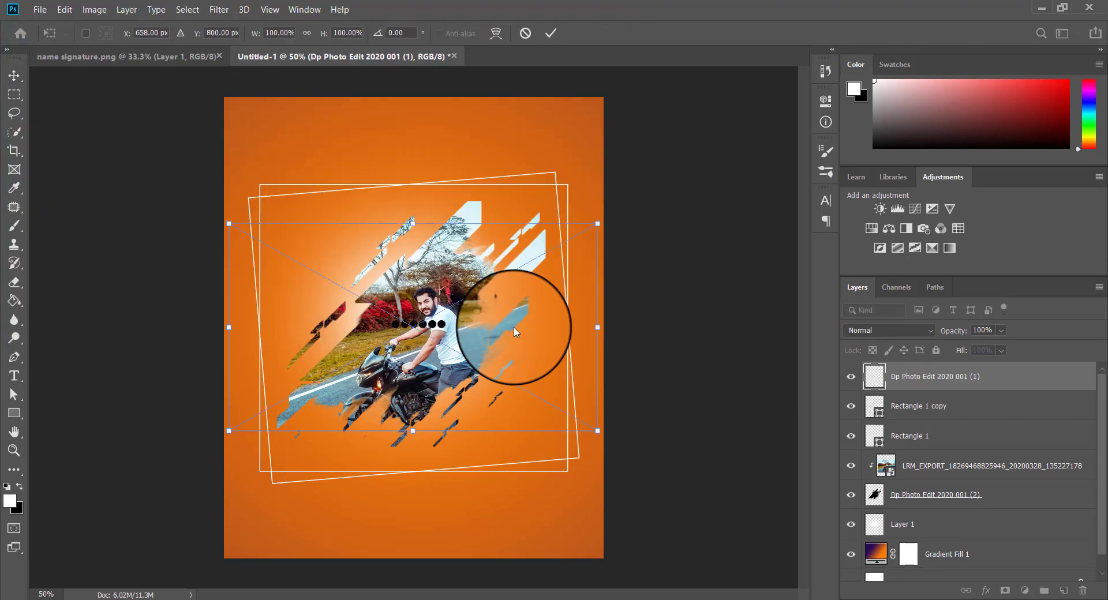
{"action": "mouse_move", "coordinate": [516, 332]}
{"action": "left_mouse_down"}
{"action": "mouse_move", "coordinate": [279, 568]}
{"action": "mouse_move", "coordinate": [263, 551]}
{"action": "left_mouse_up"}
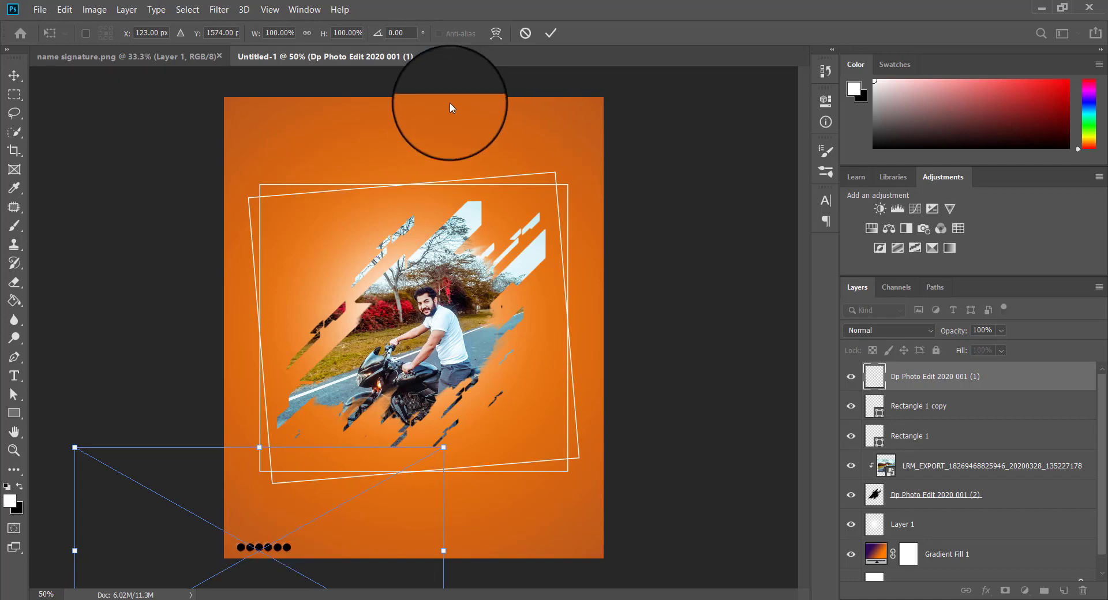
{"action": "left_click", "coordinate": [550, 33]}
{"action": "key", "text": "ctrl+j"}
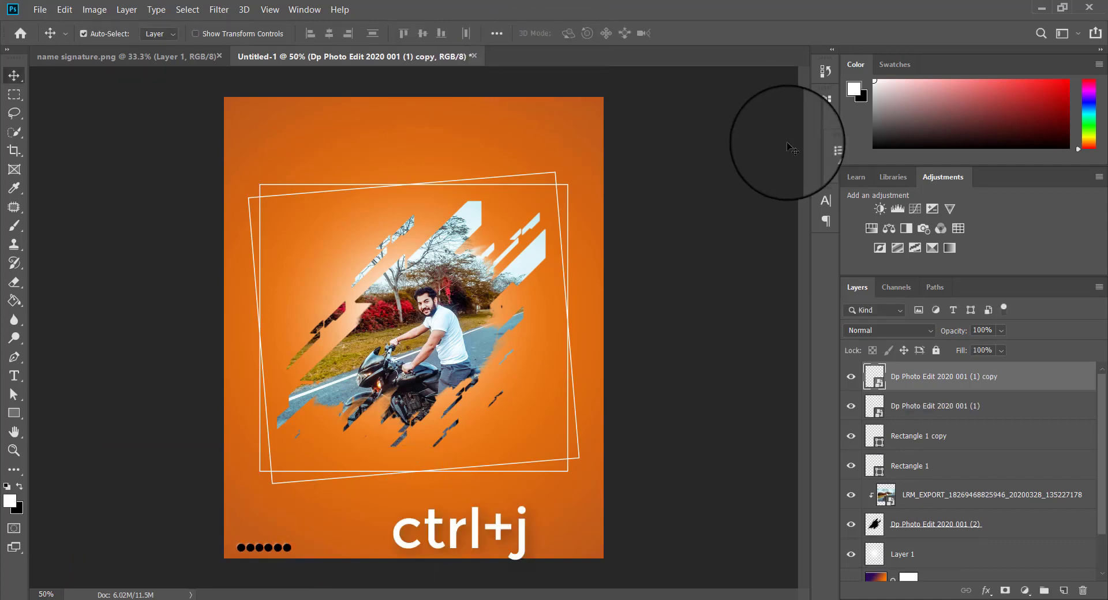
{"action": "mouse_move", "coordinate": [268, 546]}
{"action": "left_mouse_down"}
{"action": "mouse_move", "coordinate": [636, 58]}
{"action": "mouse_move", "coordinate": [571, 113]}
{"action": "left_mouse_up"}
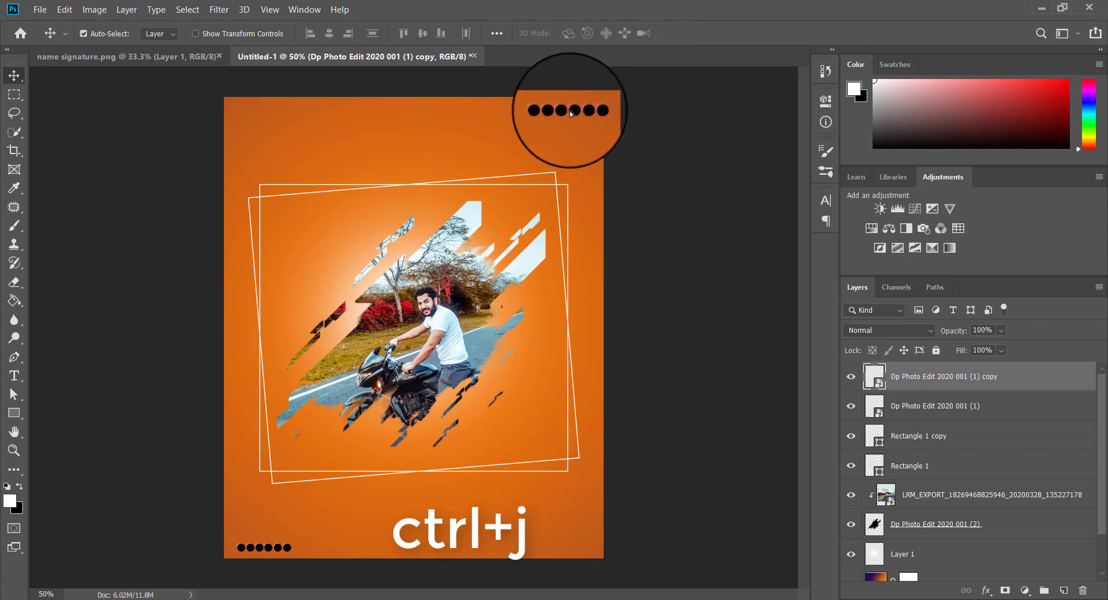
- Place the birds image, shrunk and positioned beside the upper-right frame corner
{"action": "left_click", "coordinate": [40, 9]}
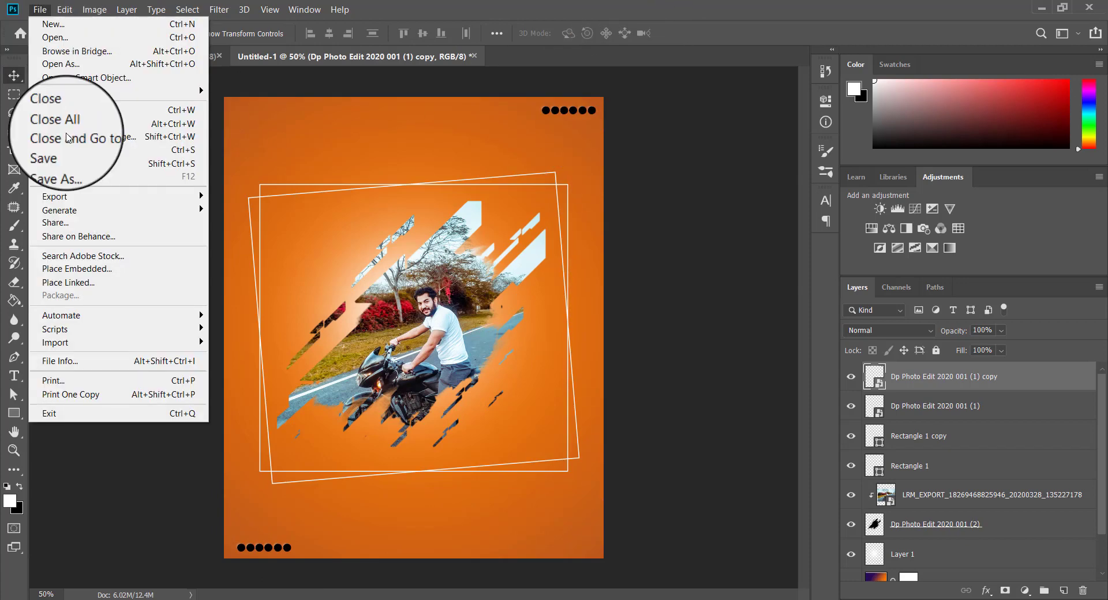
{"action": "left_click", "coordinate": [84, 269]}
{"action": "left_click", "coordinate": [408, 101]}
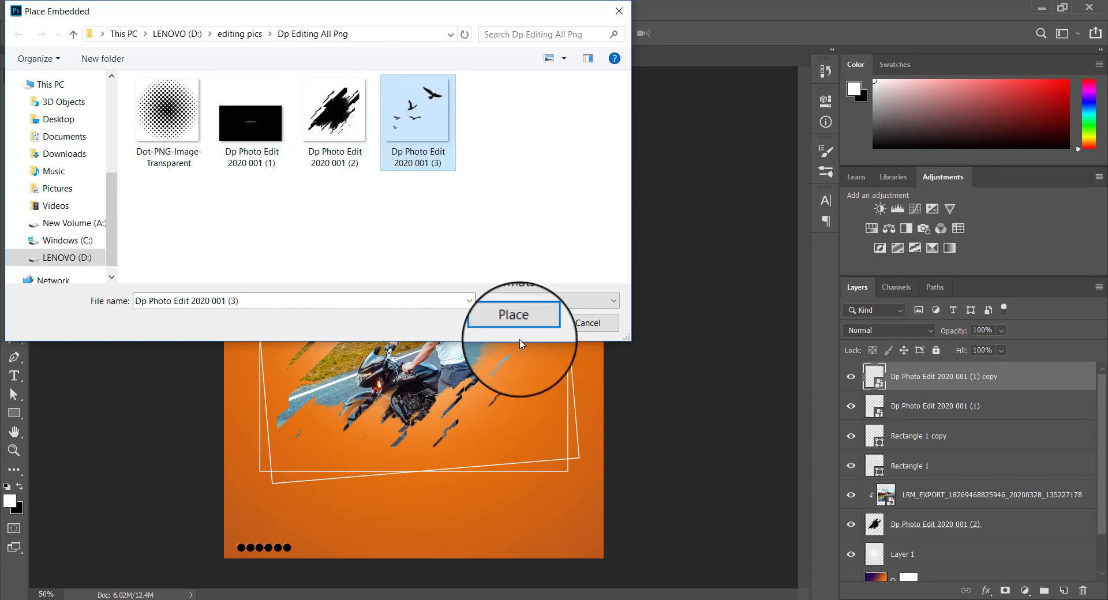
{"action": "left_click", "coordinate": [507, 378]}
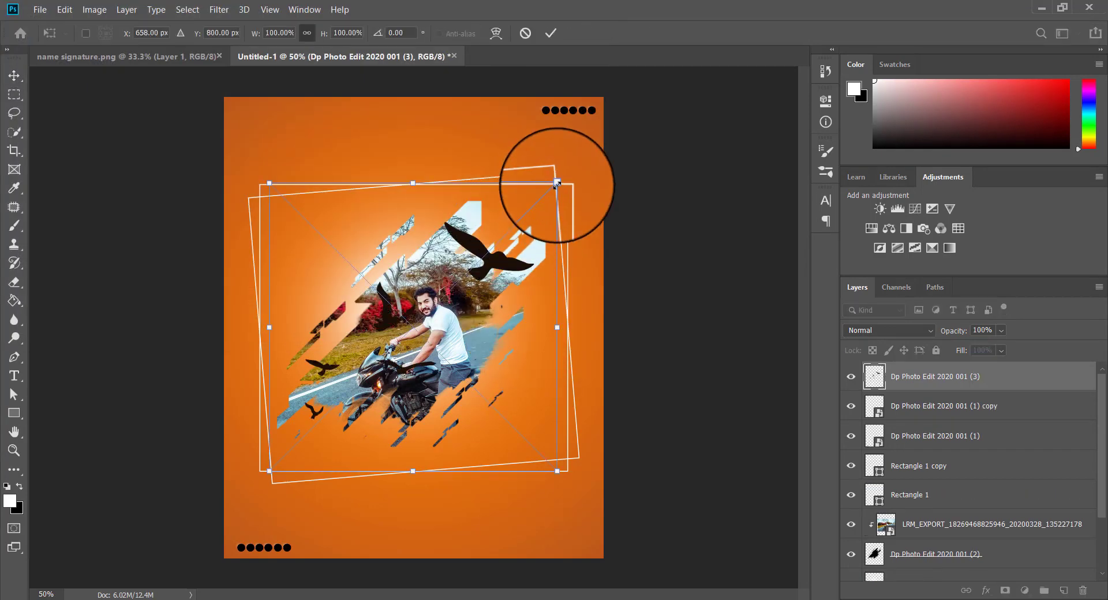
{"action": "left_click_drag", "start_coordinate": [557, 183], "coordinate": [458, 198]}
{"action": "mouse_move", "coordinate": [421, 277]}
{"action": "left_mouse_down"}
{"action": "mouse_move", "coordinate": [463, 274]}
{"action": "mouse_move", "coordinate": [518, 206]}
{"action": "left_mouse_up"}
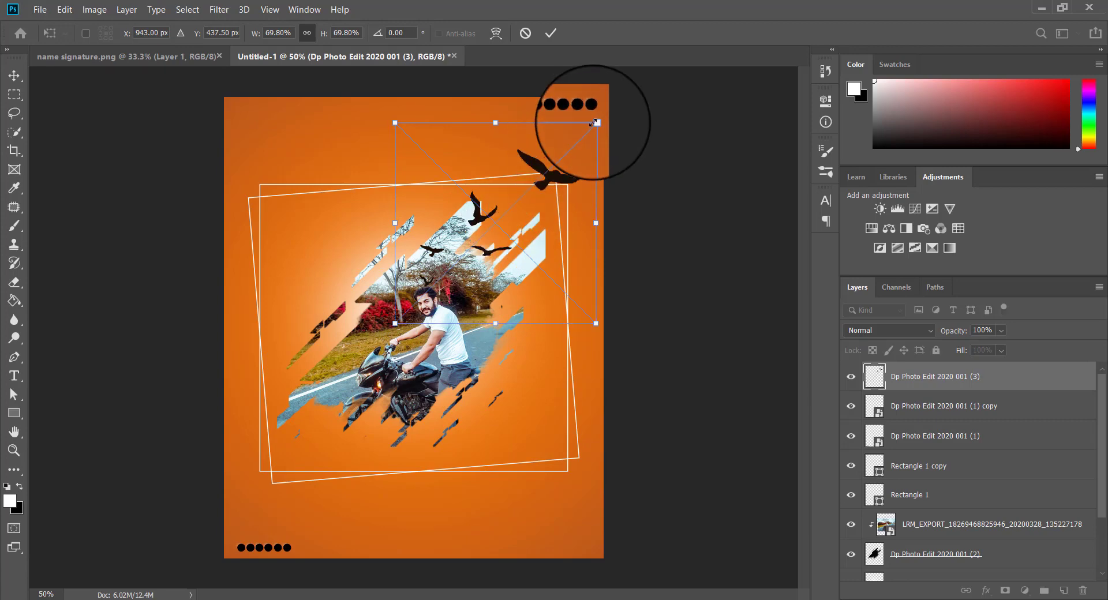
{"action": "mouse_move", "coordinate": [600, 117]}
{"action": "left_mouse_down"}
{"action": "mouse_move", "coordinate": [559, 142]}
{"action": "mouse_move", "coordinate": [546, 171]}
{"action": "left_mouse_up"}
{"action": "mouse_move", "coordinate": [488, 232]}
{"action": "left_mouse_down"}
{"action": "mouse_move", "coordinate": [588, 138]}
{"action": "mouse_move", "coordinate": [577, 144]}
{"action": "left_mouse_up"}
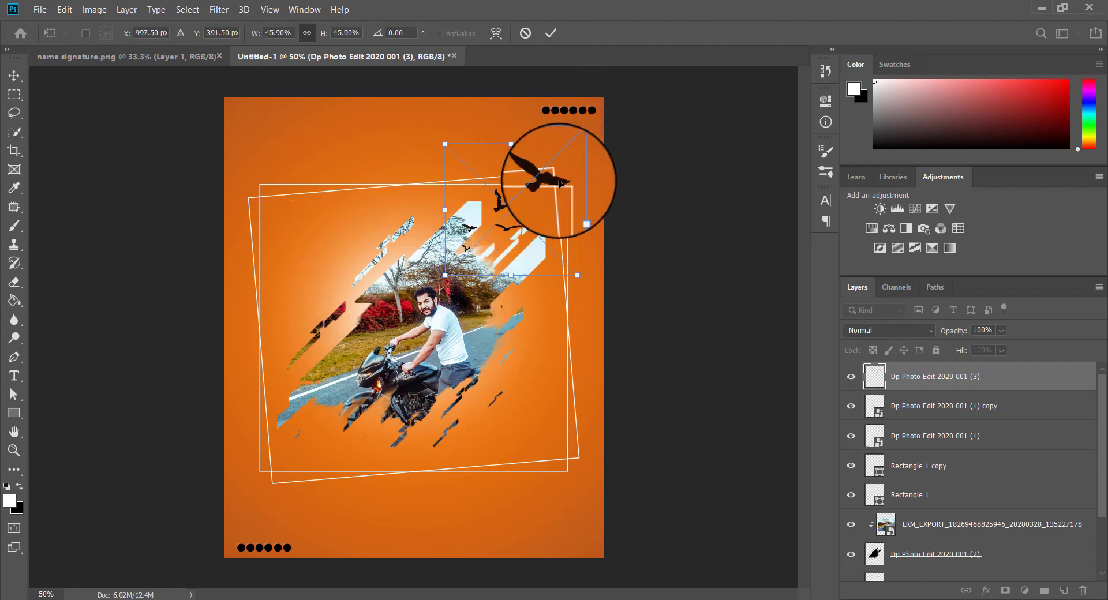
{"action": "left_click", "coordinate": [551, 33]}
- Reposition the motorbike photo inside the diagonal brush shape
{"action": "left_click_drag", "start_coordinate": [448, 269], "coordinate": [428, 325]}
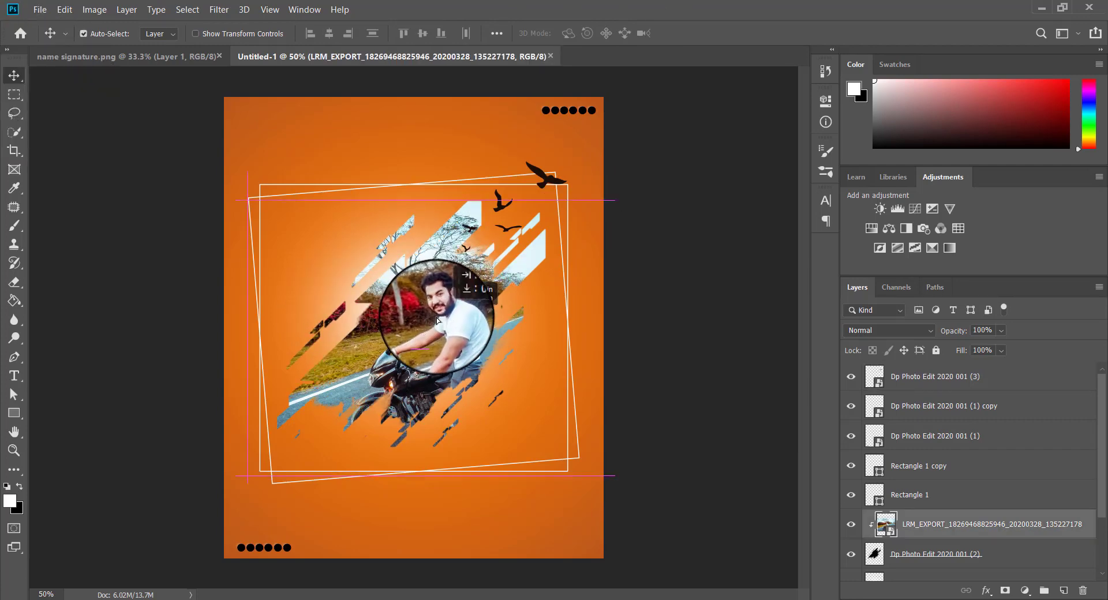
{"action": "mouse_move", "coordinate": [428, 325]}
{"action": "left_mouse_down"}
{"action": "mouse_move", "coordinate": [443, 316]}
{"action": "mouse_move", "coordinate": [419, 316]}
{"action": "left_mouse_up"}
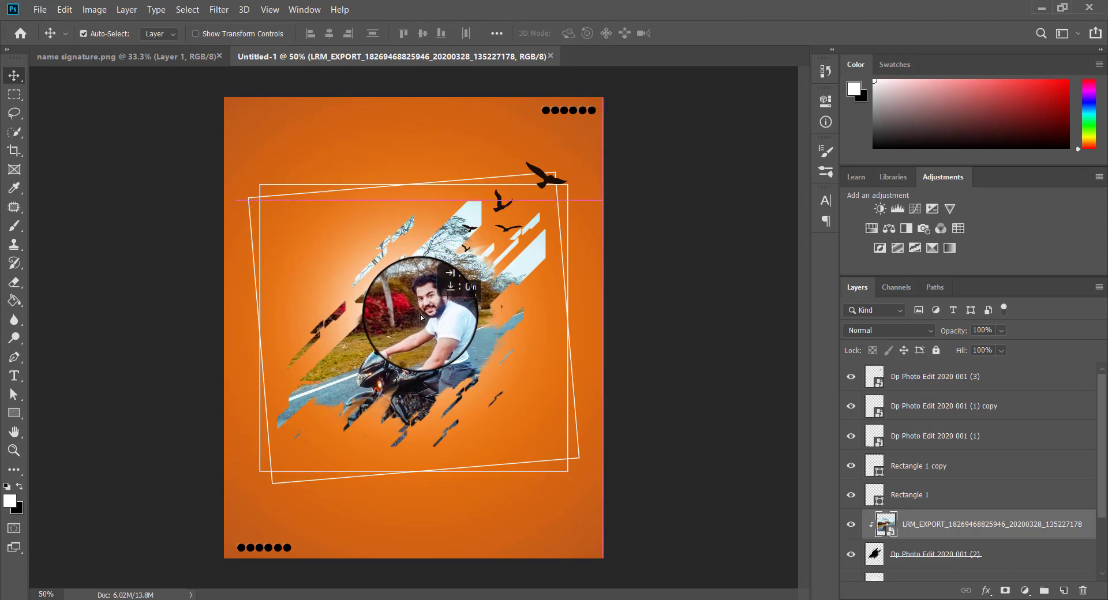
{"action": "left_click_drag", "start_coordinate": [419, 316], "coordinate": [652, 102]}
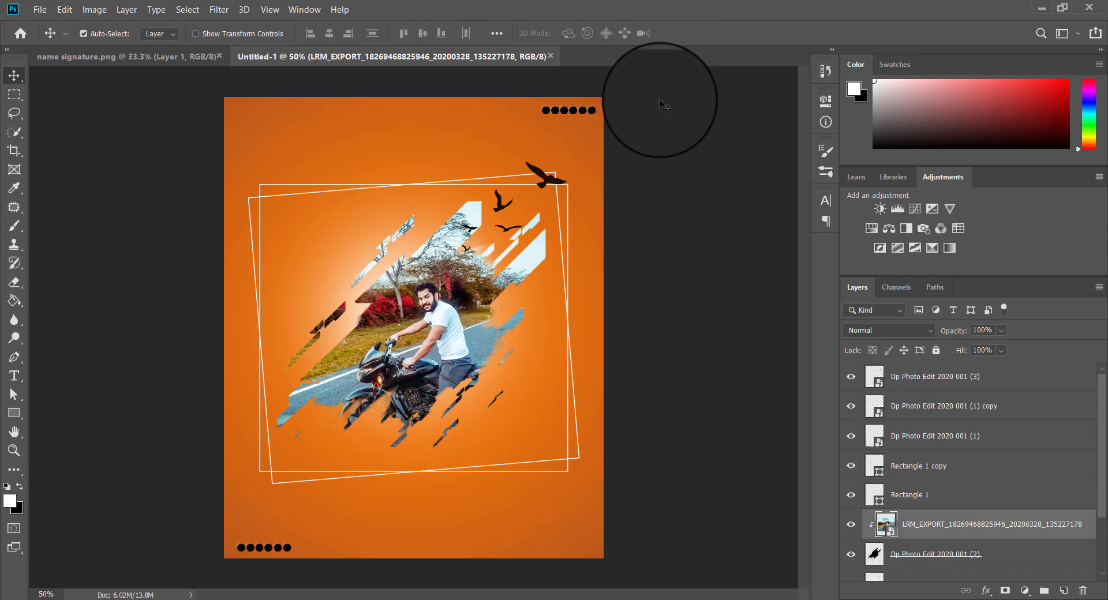
- Place the 'name signature' image from the Desktop into the poster
{"action": "left_click", "coordinate": [40, 9]}
{"action": "left_click", "coordinate": [91, 270]}
{"action": "scroll", "coordinate": [69, 231], "scroll_direction": "up", "scroll_amount": 2}
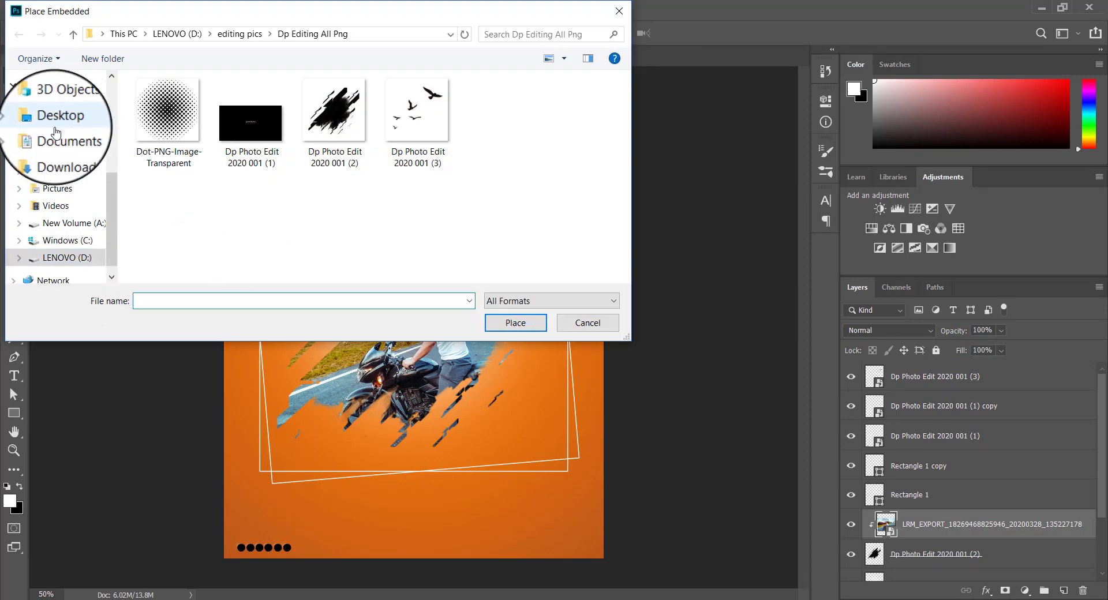
{"action": "left_click", "coordinate": [58, 119]}
{"action": "double_click", "coordinate": [321, 226]}
{"action": "key", "text": "Return"}
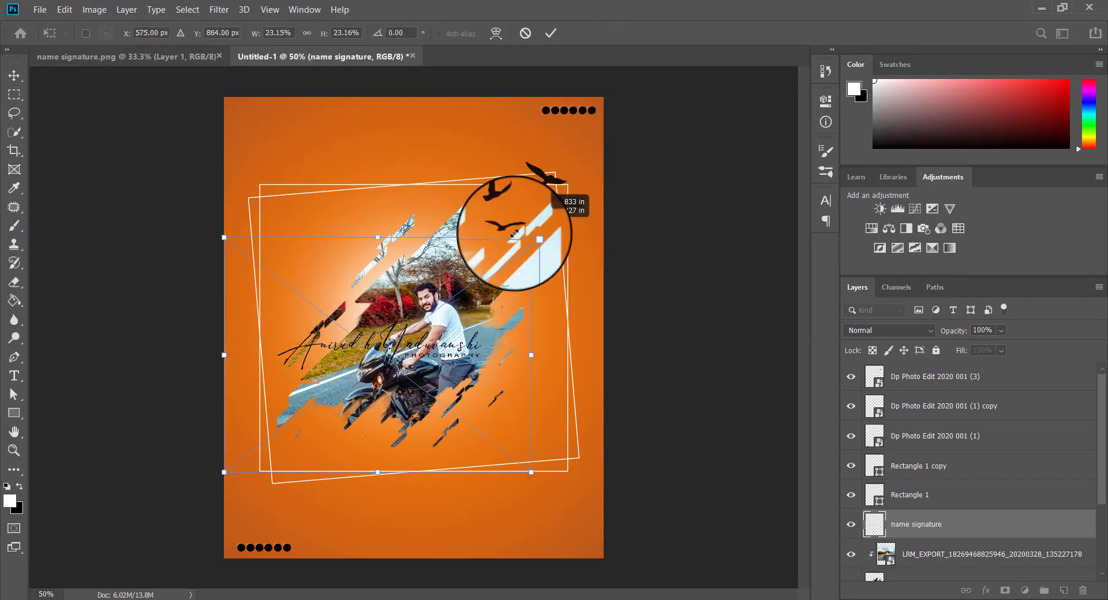
- Shrink the signature, tilt it slightly, and move it to the bottom-right corner
{"action": "left_click_drag", "start_coordinate": [603, 182], "coordinate": [440, 308]}
{"action": "mouse_move", "coordinate": [363, 433]}
{"action": "left_mouse_down"}
{"action": "mouse_move", "coordinate": [470, 502]}
{"action": "mouse_move", "coordinate": [552, 534]}
{"action": "left_mouse_up"}
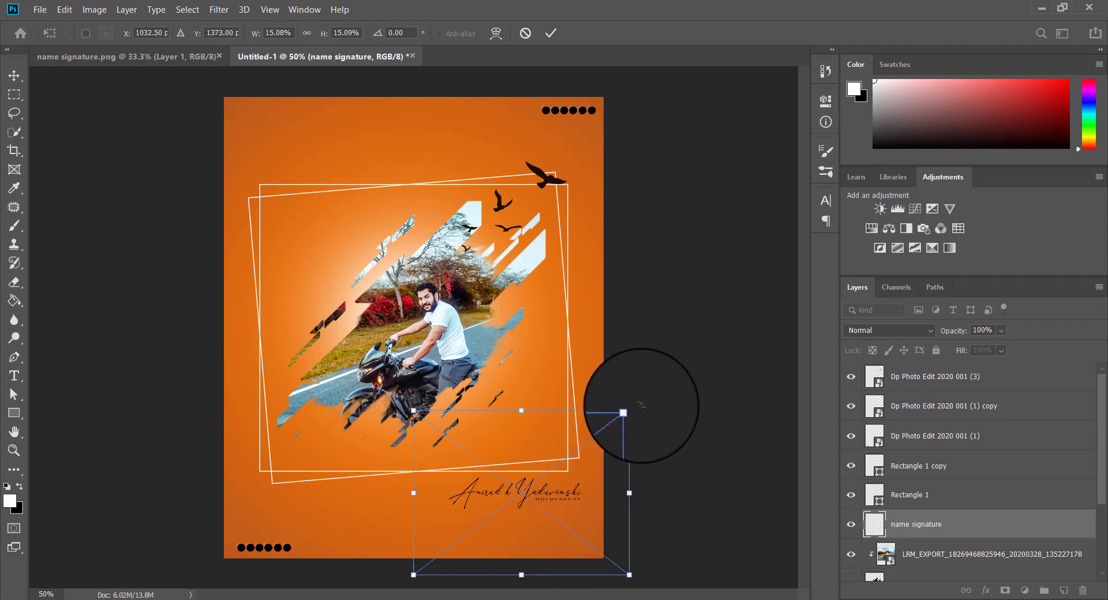
{"action": "mouse_move", "coordinate": [643, 423]}
{"action": "left_mouse_down"}
{"action": "mouse_move", "coordinate": [631, 392]}
{"action": "mouse_move", "coordinate": [563, 469]}
{"action": "left_mouse_up"}
{"action": "left_click_drag", "start_coordinate": [490, 481], "coordinate": [519, 457]}
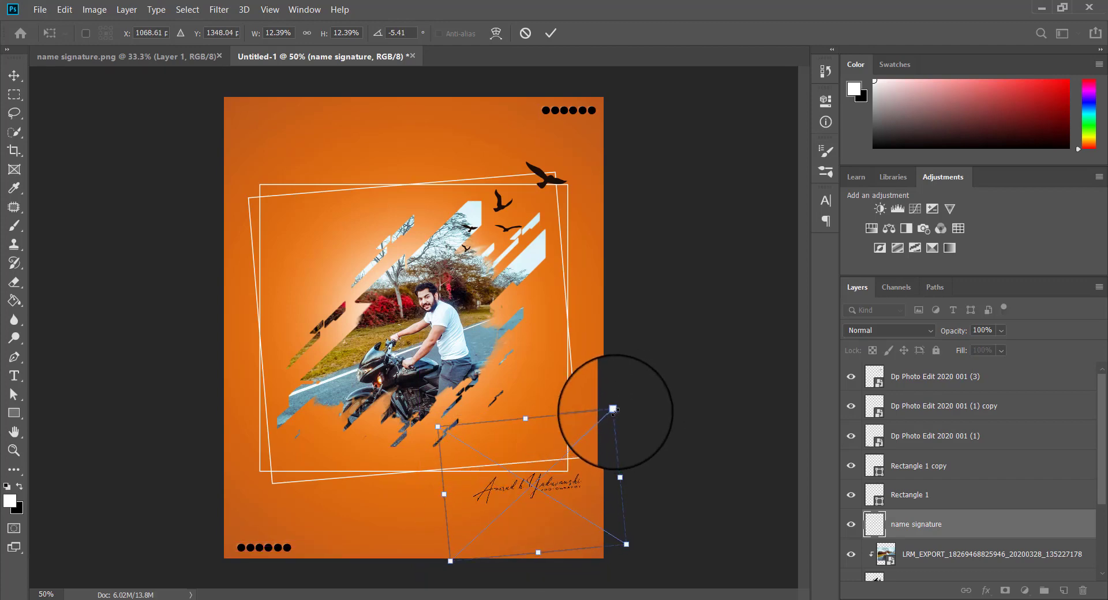
{"action": "left_click_drag", "start_coordinate": [610, 409], "coordinate": [594, 428]}
{"action": "left_click_drag", "start_coordinate": [532, 488], "coordinate": [531, 485]}
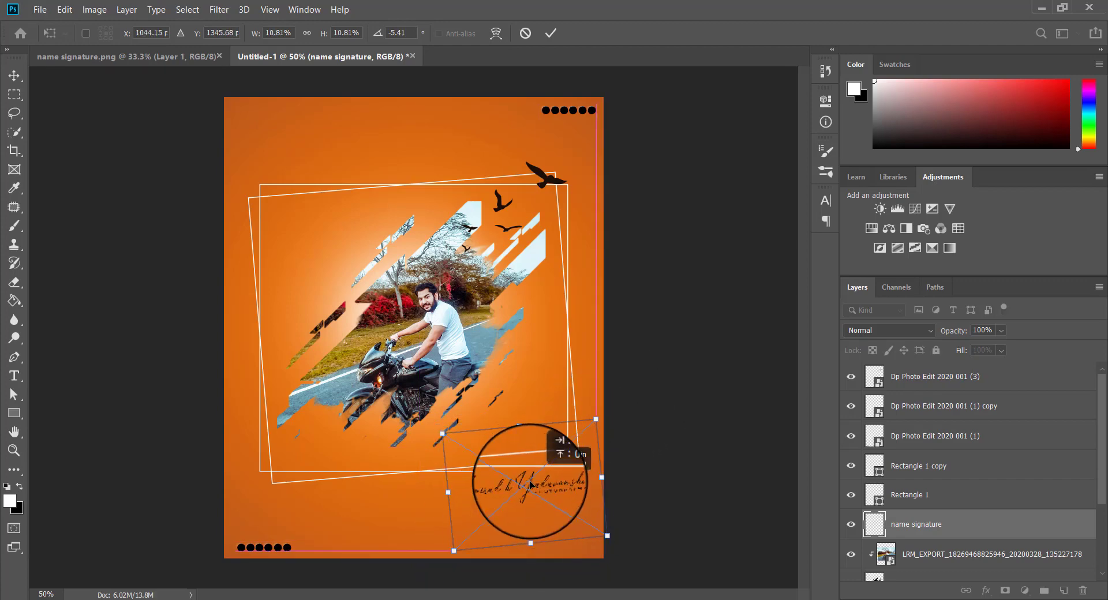
{"action": "left_click_drag", "start_coordinate": [595, 419], "coordinate": [611, 402]}
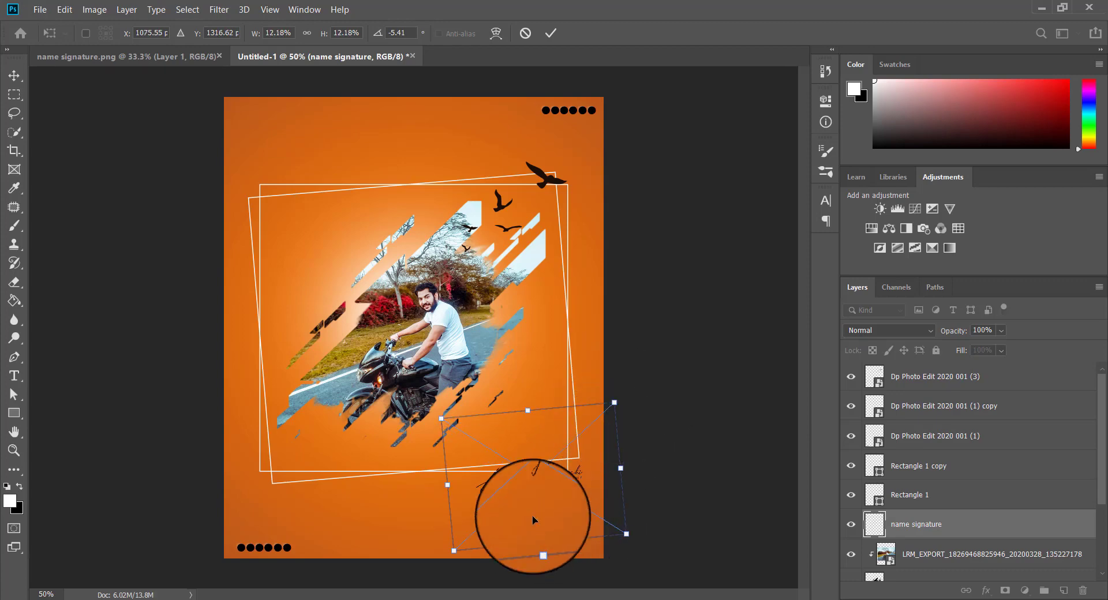
{"action": "left_click_drag", "start_coordinate": [524, 483], "coordinate": [525, 486]}
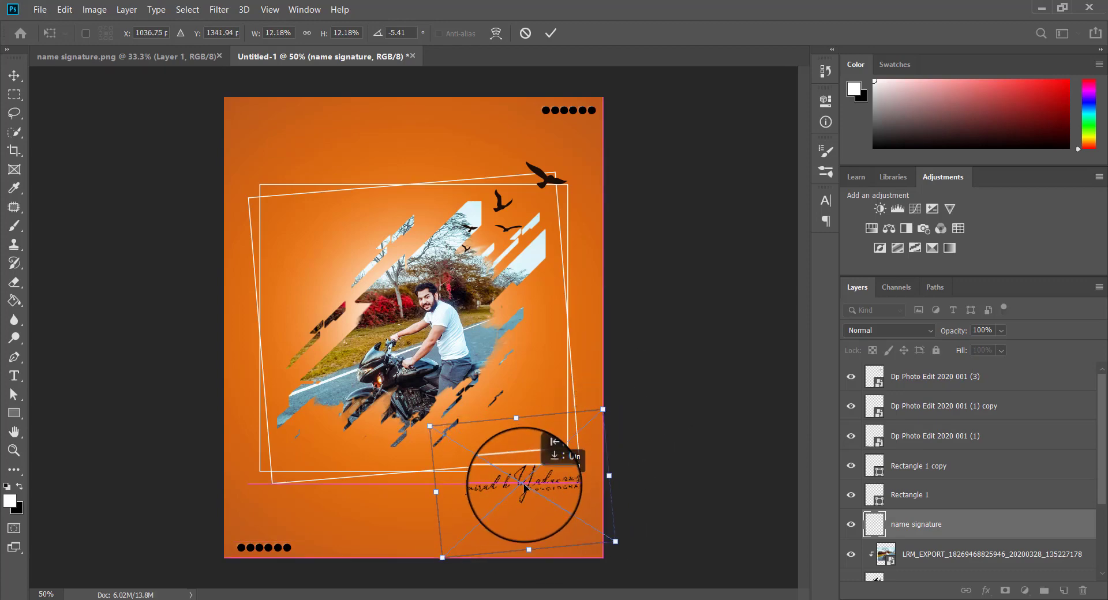
{"action": "left_click", "coordinate": [549, 34]}
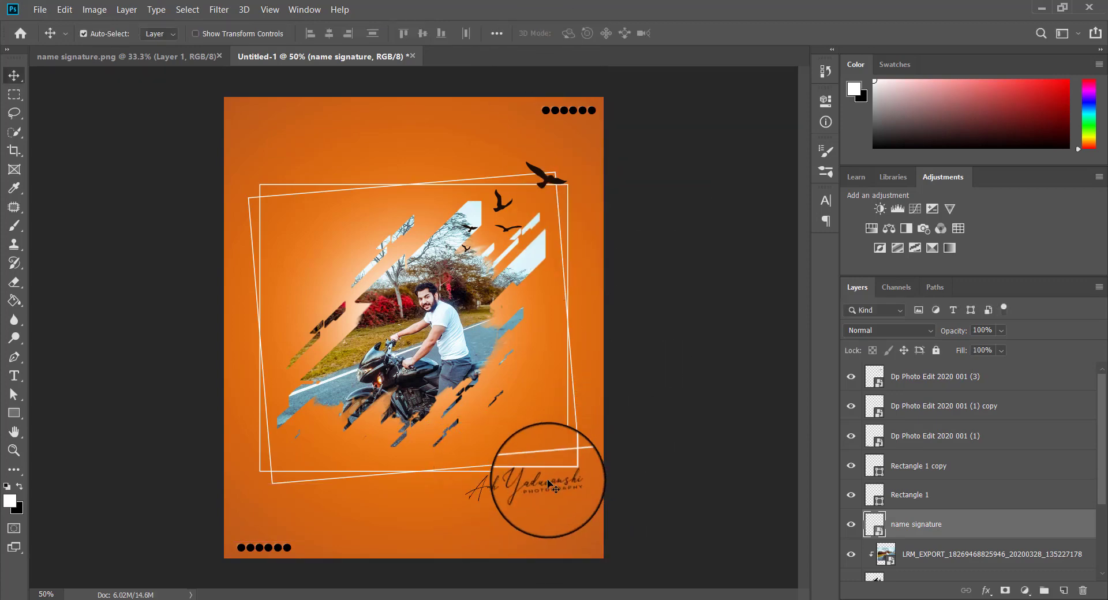
- Tilt the signature further and fine-tune its bottom-right position
{"action": "key", "text": "ctrl+t"}
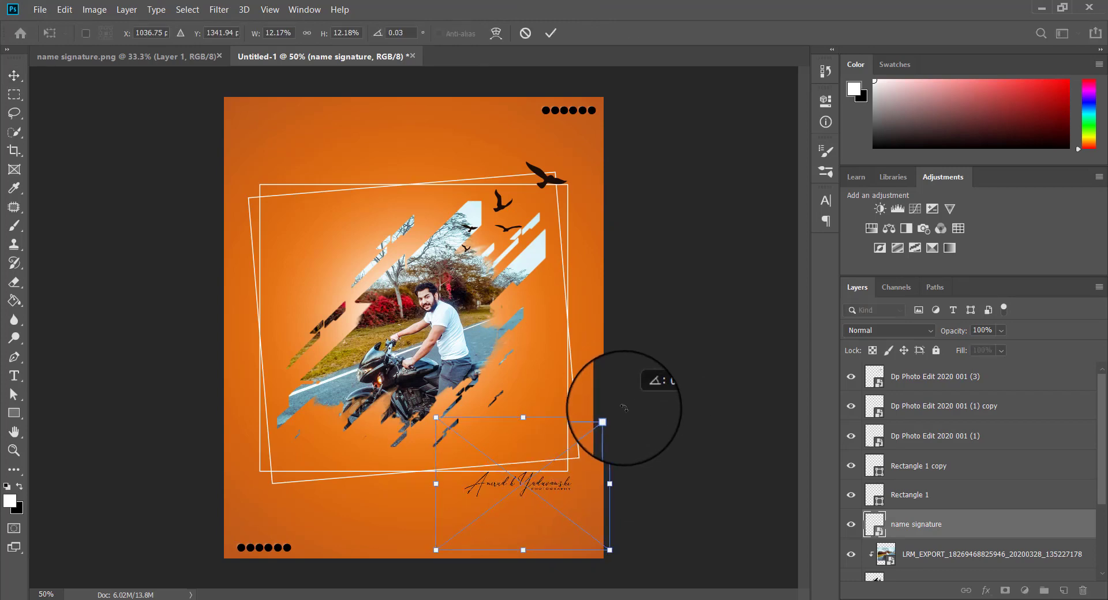
{"action": "left_click_drag", "start_coordinate": [521, 486], "coordinate": [532, 491]}
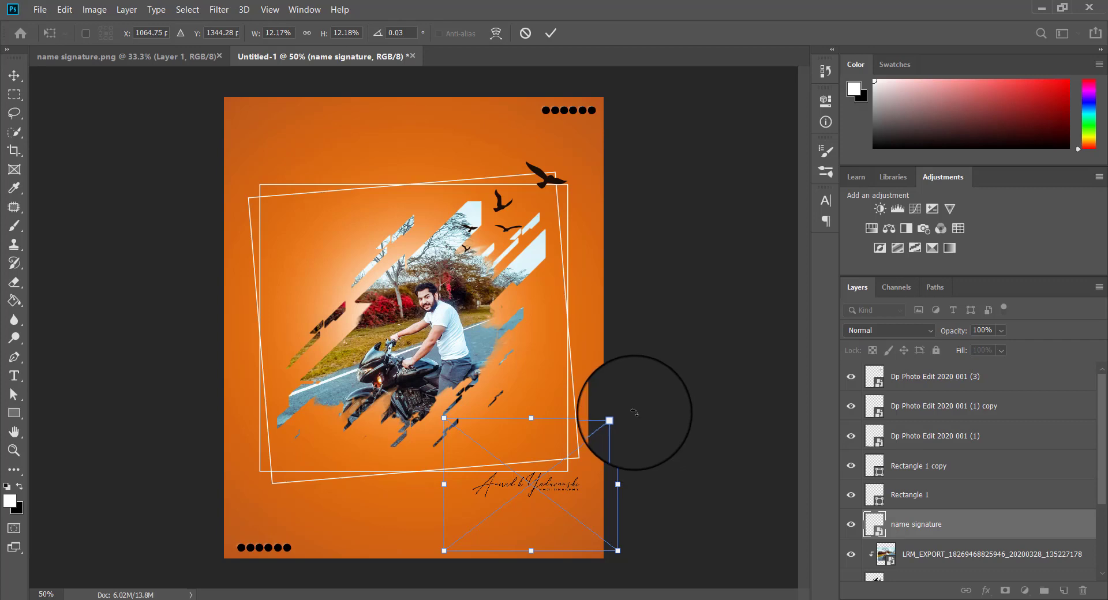
{"action": "left_click_drag", "start_coordinate": [634, 412], "coordinate": [614, 398]}
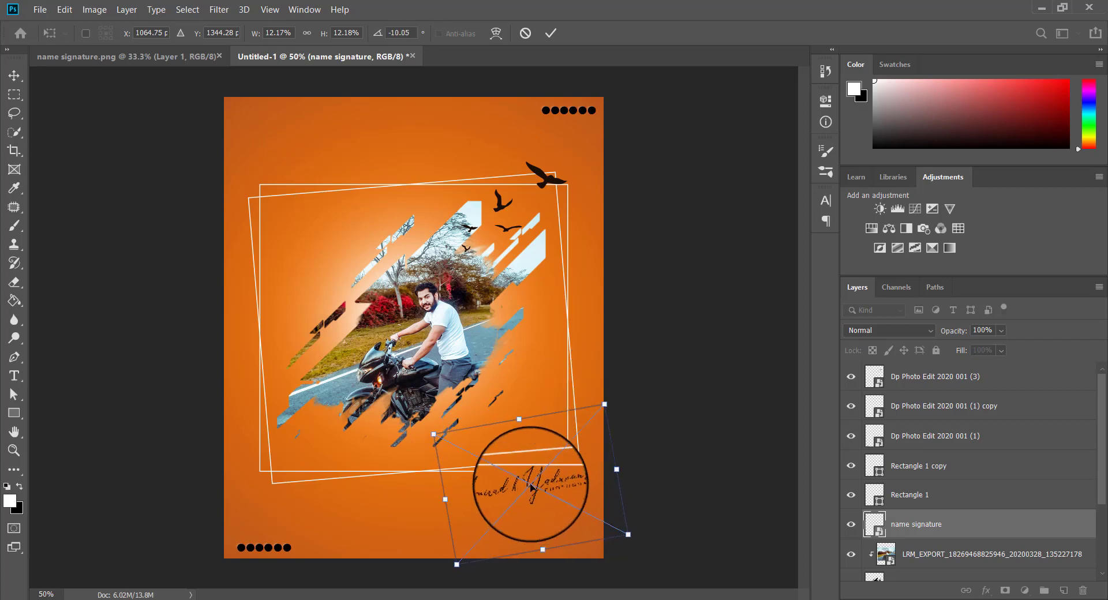
{"action": "left_click_drag", "start_coordinate": [530, 486], "coordinate": [545, 485]}
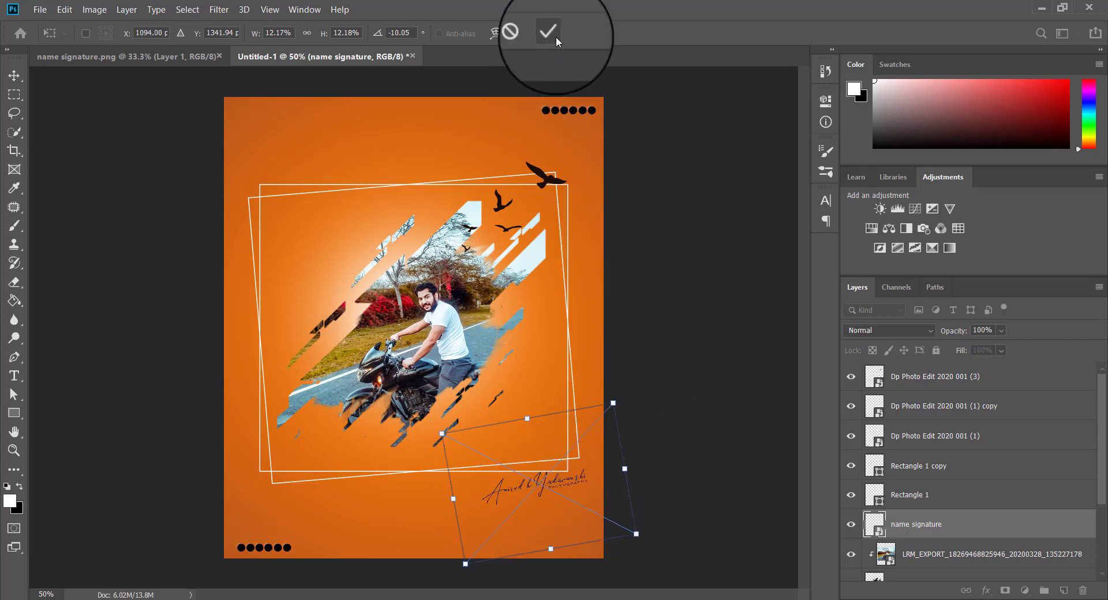
{"action": "left_click", "coordinate": [552, 36]}
{"action": "left_click", "coordinate": [40, 9]}
- Save the poster as JPEG 'new editing' in D:\editing pics at quality 12
{"action": "left_click", "coordinate": [63, 162]}
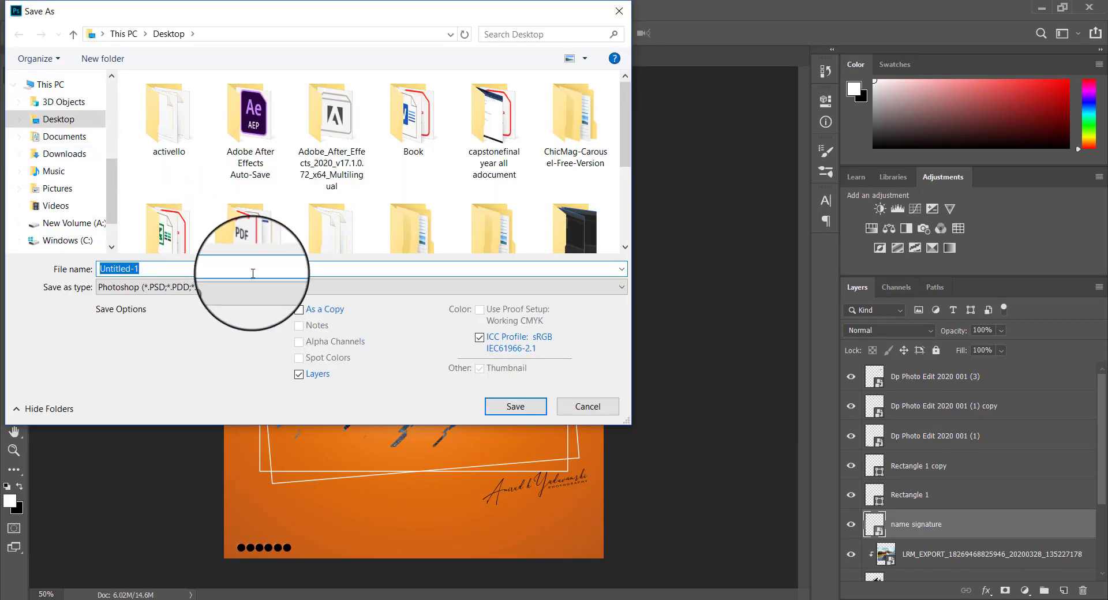
{"action": "type", "text": "new editing"}
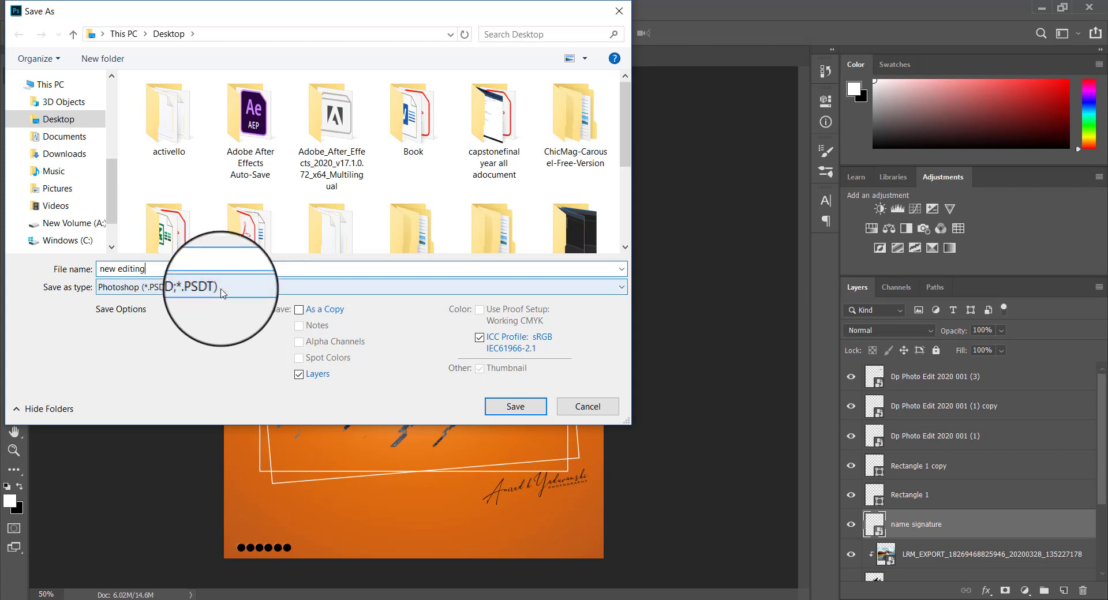
{"action": "left_click", "coordinate": [196, 288]}
{"action": "left_click", "coordinate": [196, 416]}
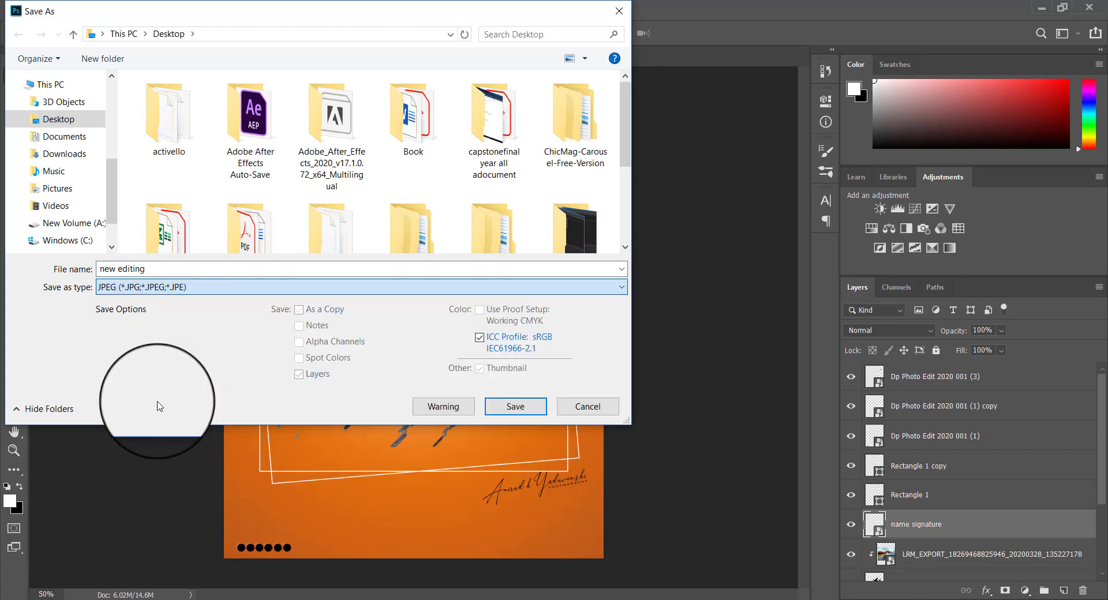
{"action": "scroll", "coordinate": [86, 190], "scroll_direction": "down", "scroll_amount": 3}
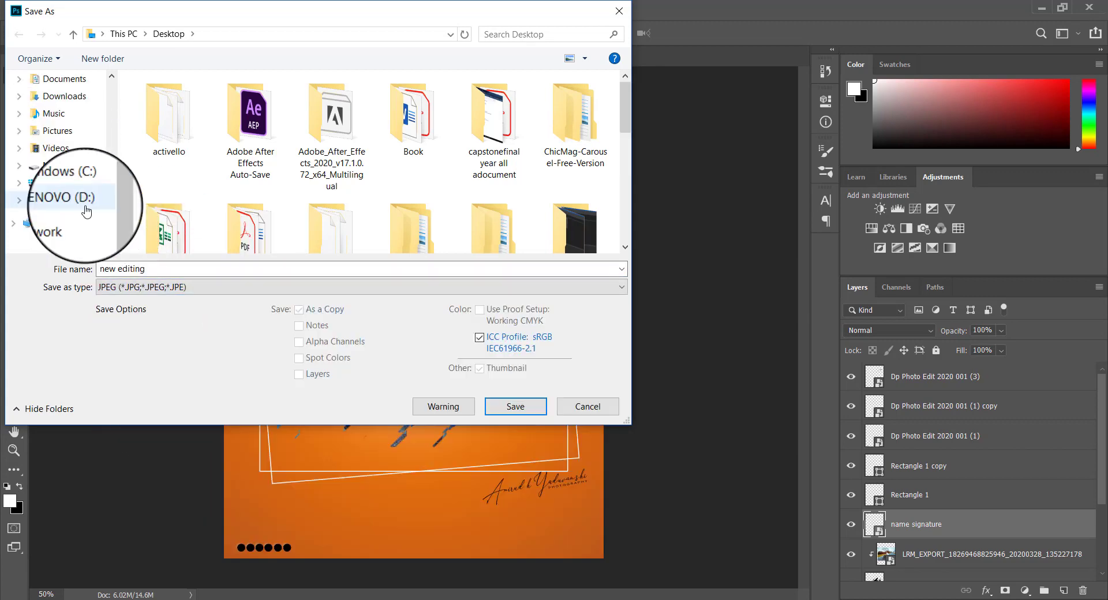
{"action": "left_click", "coordinate": [67, 199]}
{"action": "scroll", "coordinate": [225, 154], "scroll_direction": "down", "scroll_amount": 3}
{"action": "double_click", "coordinate": [331, 138]}
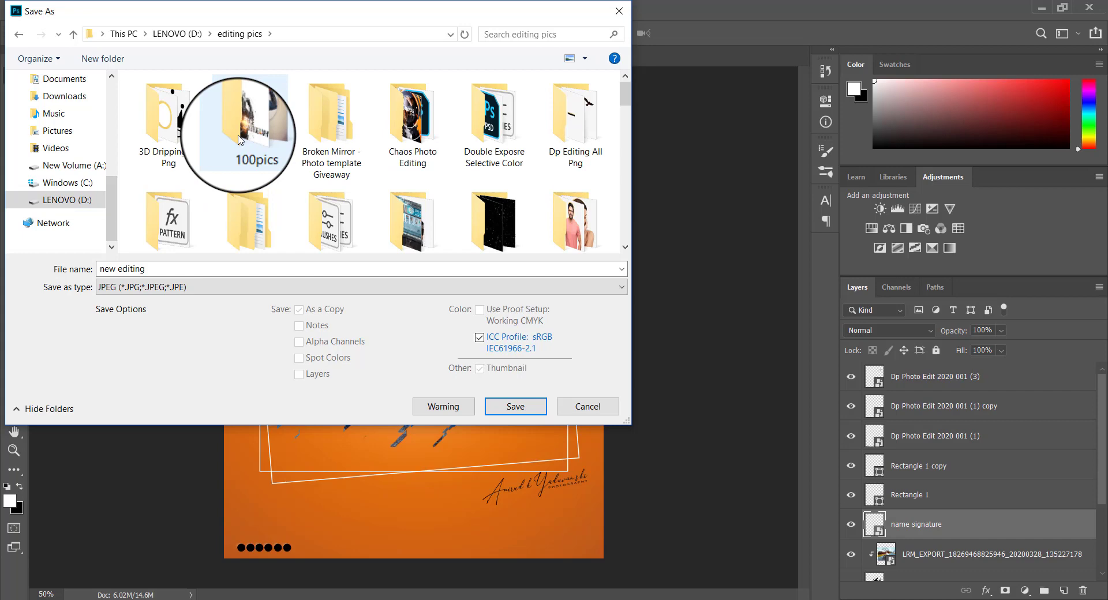
{"action": "left_click", "coordinate": [515, 406]}
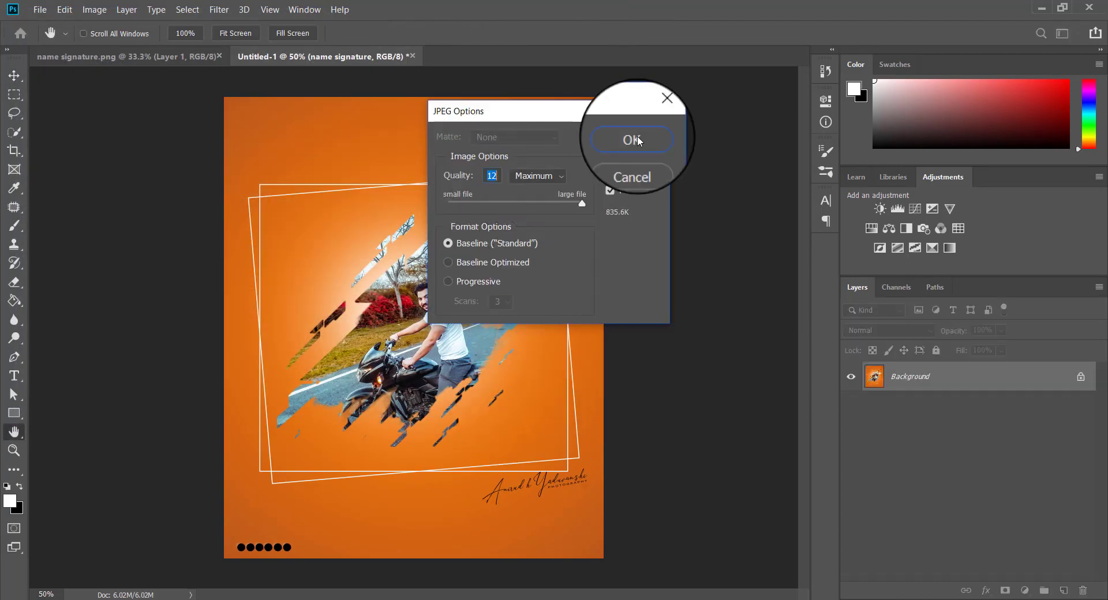
{"action": "left_click", "coordinate": [632, 141]}
- Start a Quick Export as PNG, then decline overwriting and cancel it
{"action": "left_click", "coordinate": [40, 9]}
{"action": "mouse_move", "coordinate": [54, 196]}
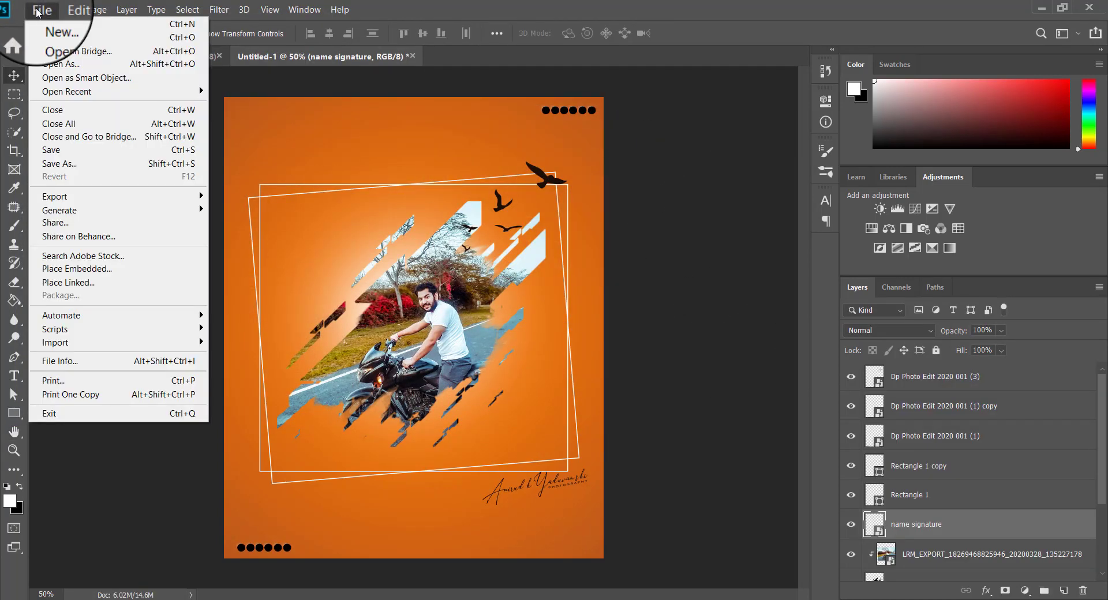
{"action": "left_click", "coordinate": [296, 196]}
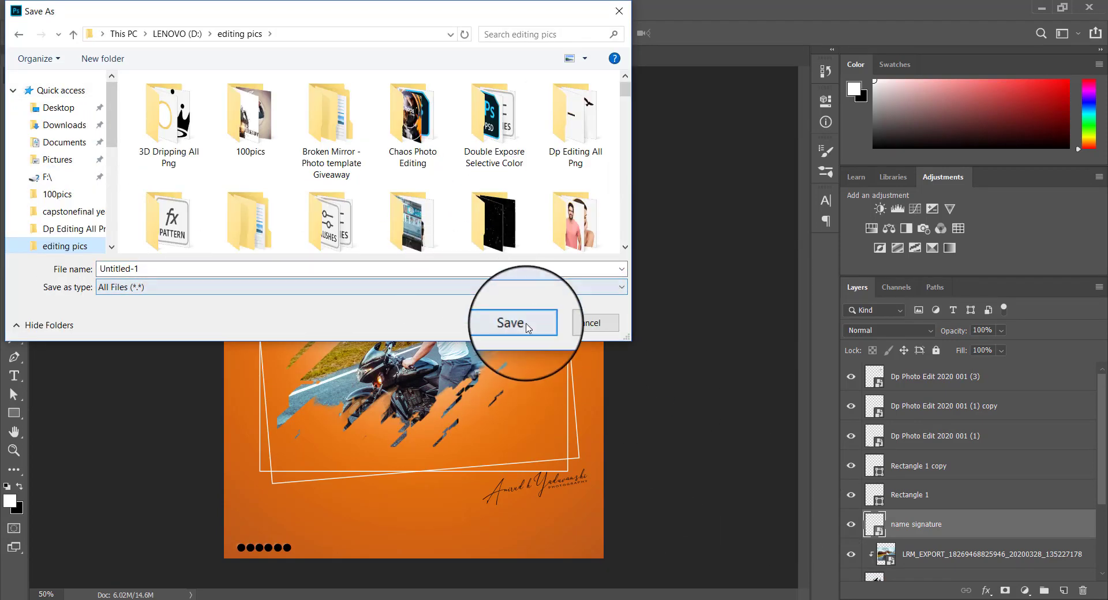
{"action": "left_click", "coordinate": [527, 328]}
{"action": "left_click", "coordinate": [635, 307]}
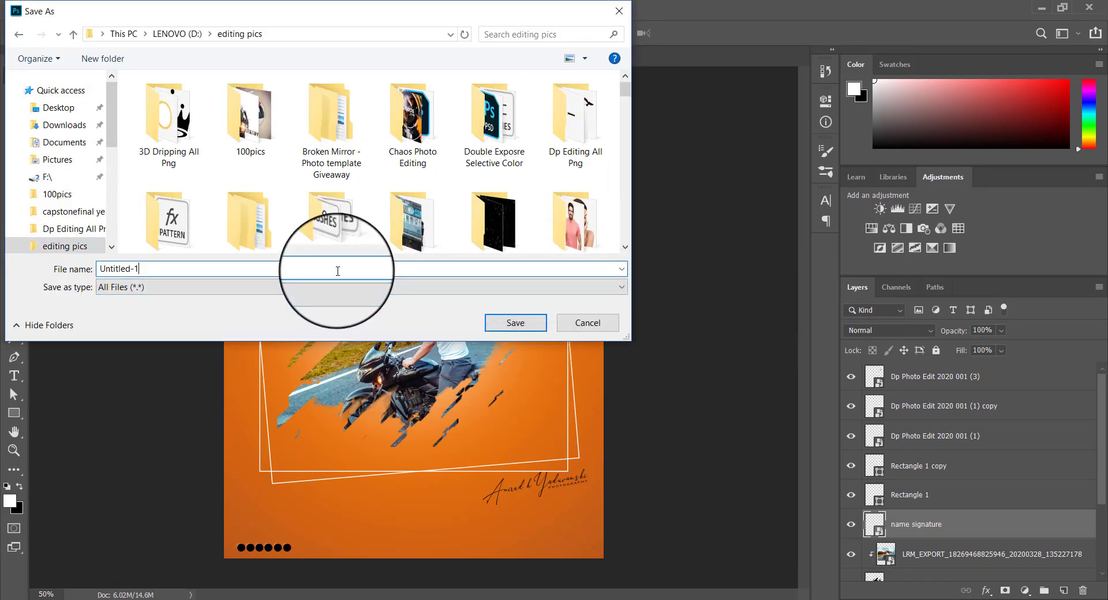
{"action": "left_click", "coordinate": [588, 323]}
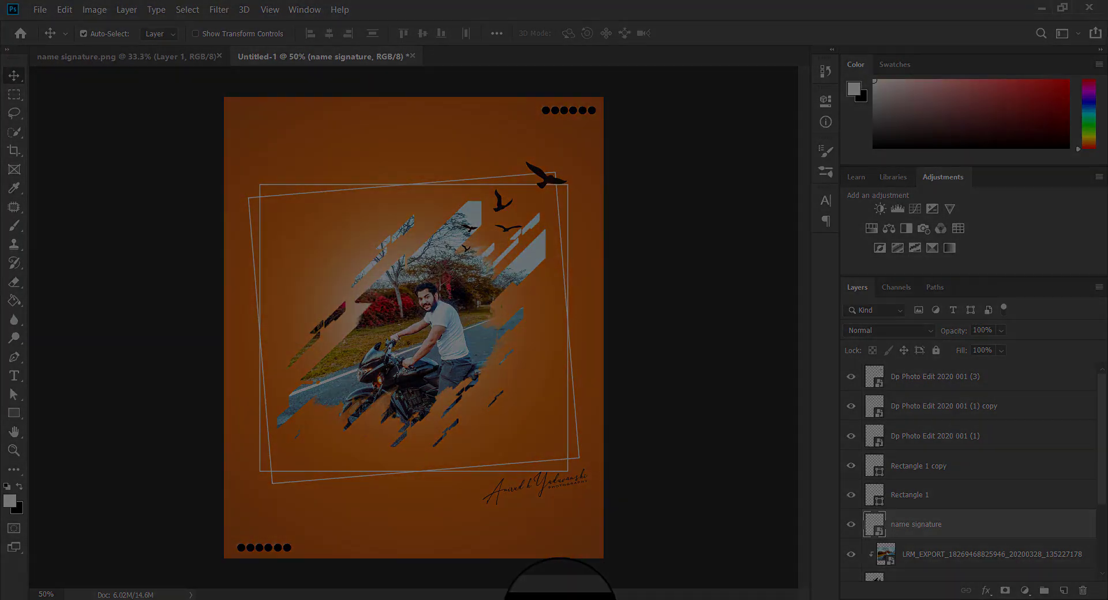